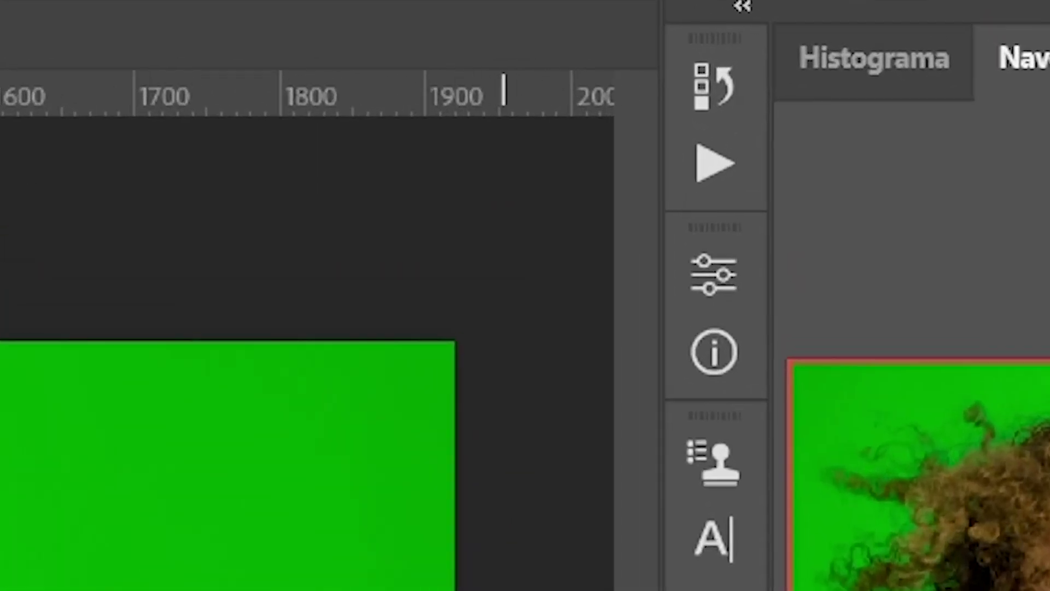
- Run Seleccionar sujeto from the Properties quick actions to select the curly-haired woman
{"action": "left_click", "coordinate": [717, 274]}
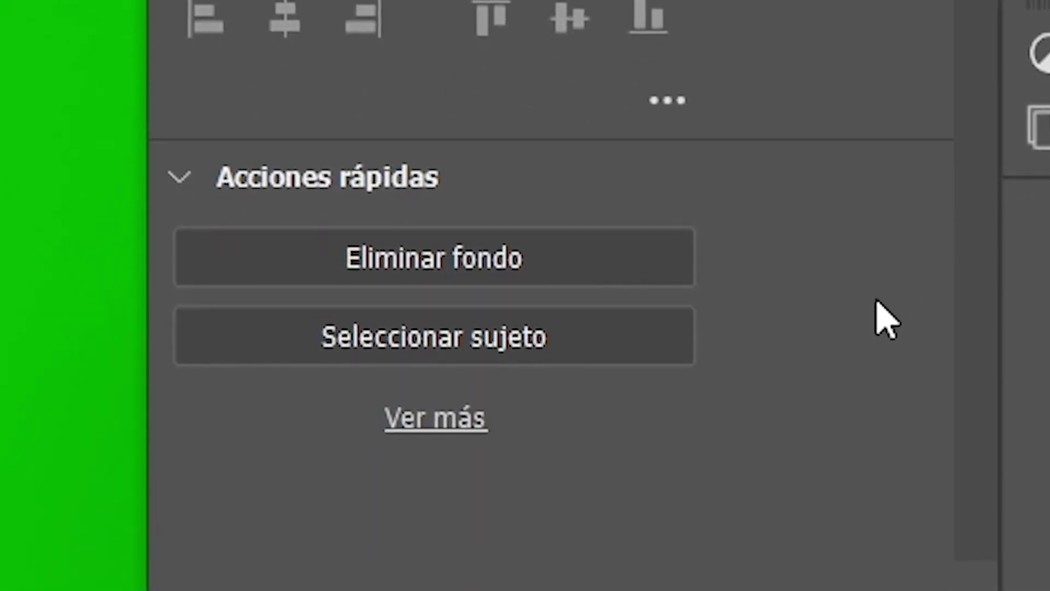
{"action": "left_click", "coordinate": [403, 337]}
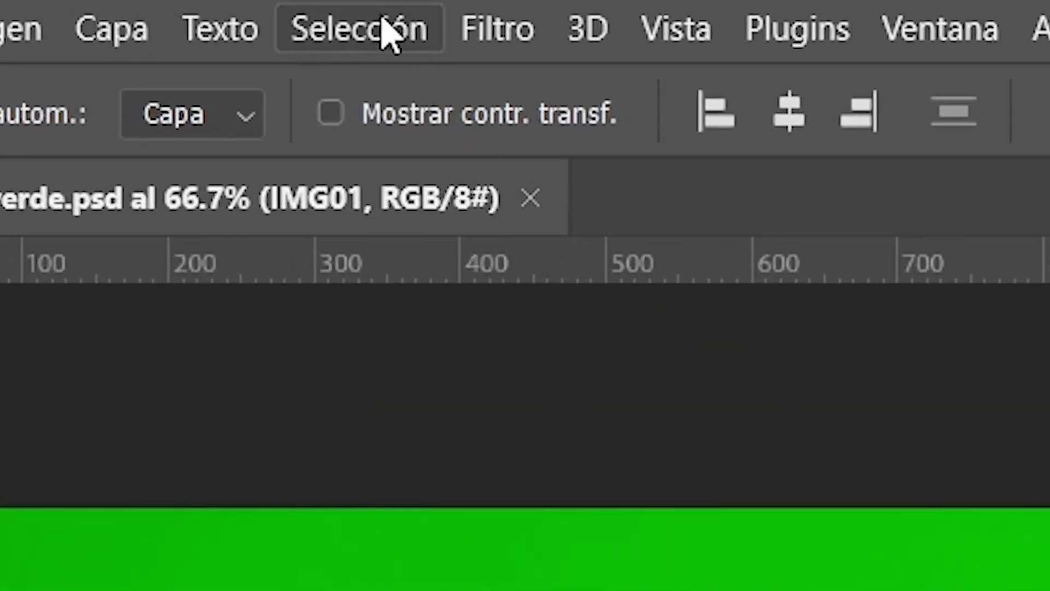
- Open Seleccionar y aplicar máscara from the Selección menu for the woman's selection
{"action": "left_click", "coordinate": [390, 33]}
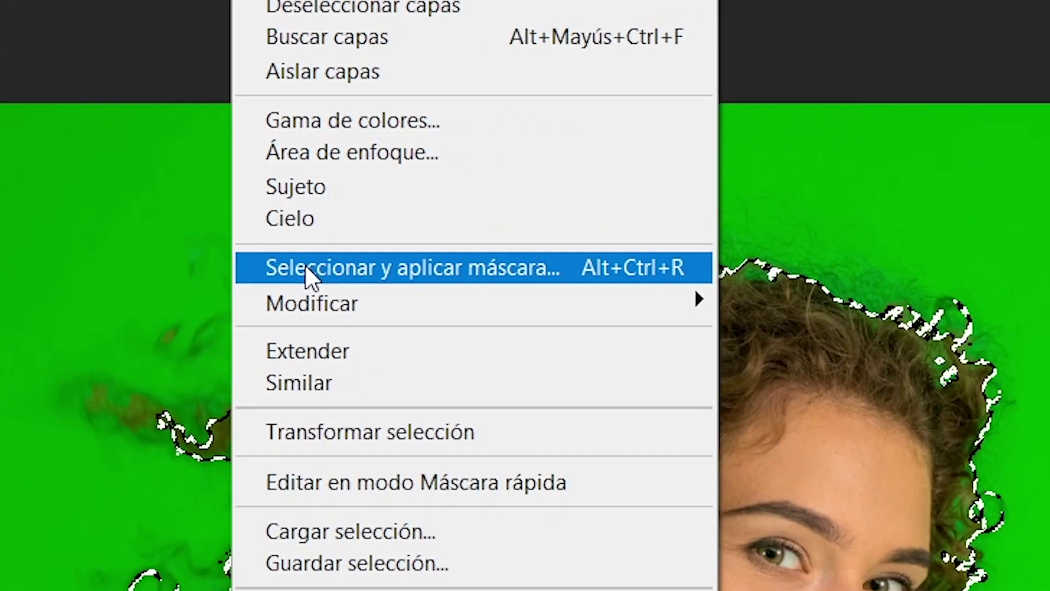
{"action": "left_click", "coordinate": [206, 191]}
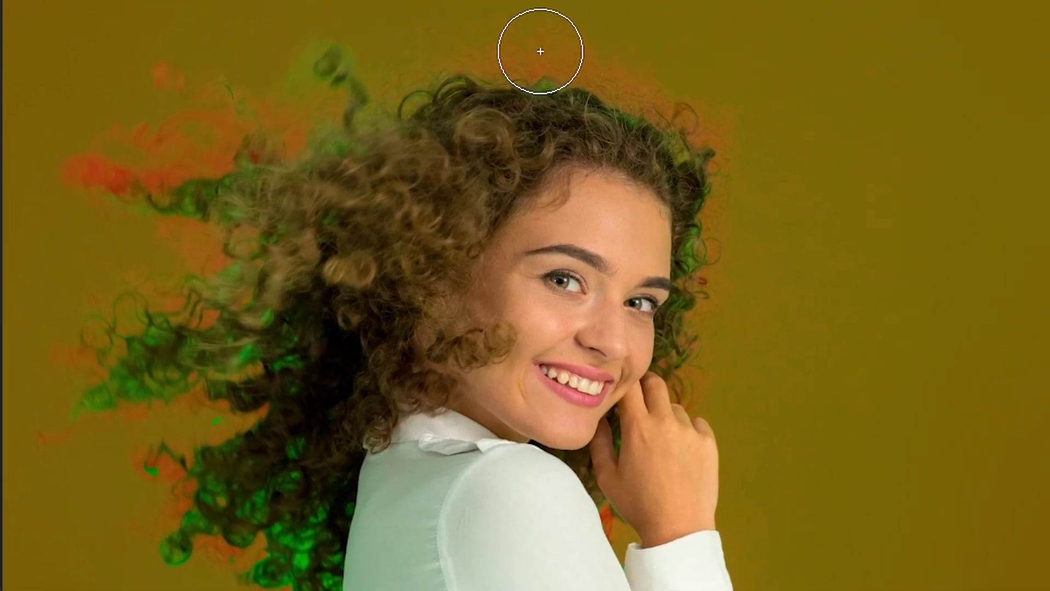
- Paint the Refine Edge Brush over the hair fringe above the head and down the left side
{"action": "mouse_move", "coordinate": [563, 56]}
{"action": "left_mouse_down"}
{"action": "mouse_move", "coordinate": [626, 71]}
{"action": "mouse_move", "coordinate": [695, 117]}
{"action": "mouse_move", "coordinate": [731, 216]}
{"action": "mouse_move", "coordinate": [733, 295]}
{"action": "mouse_move", "coordinate": [717, 368]}
{"action": "mouse_move", "coordinate": [701, 377]}
{"action": "mouse_move", "coordinate": [745, 271]}
{"action": "left_mouse_up"}
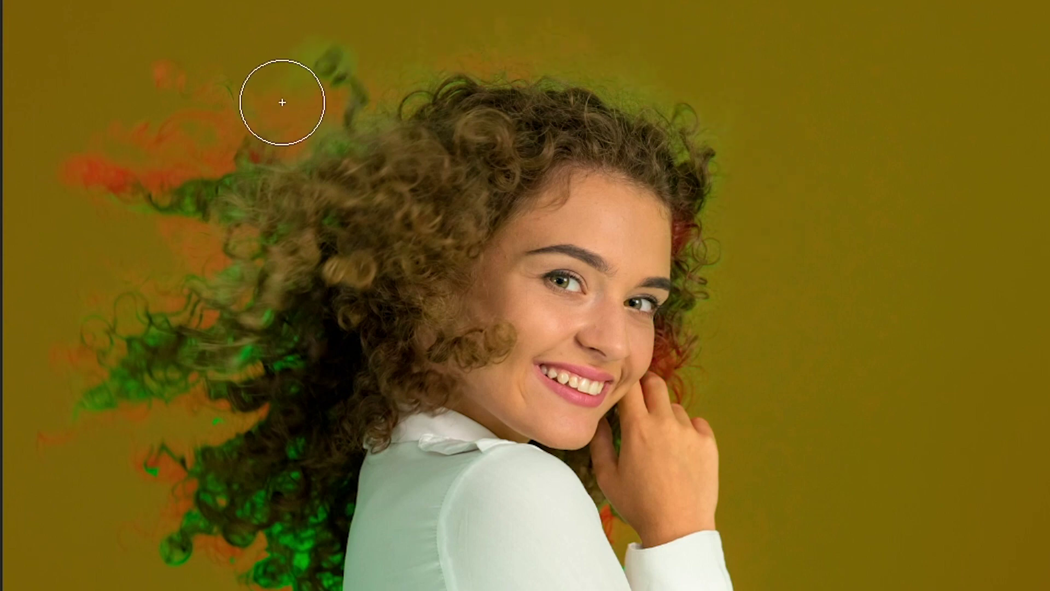
{"action": "mouse_move", "coordinate": [201, 119]}
{"action": "left_mouse_down"}
{"action": "mouse_move", "coordinate": [323, 101]}
{"action": "mouse_move", "coordinate": [101, 100]}
{"action": "mouse_move", "coordinate": [208, 115]}
{"action": "mouse_move", "coordinate": [176, 239]}
{"action": "mouse_move", "coordinate": [215, 272]}
{"action": "mouse_move", "coordinate": [91, 327]}
{"action": "mouse_move", "coordinate": [106, 394]}
{"action": "mouse_move", "coordinate": [173, 380]}
{"action": "mouse_move", "coordinate": [248, 419]}
{"action": "mouse_move", "coordinate": [129, 476]}
{"action": "mouse_move", "coordinate": [194, 488]}
{"action": "mouse_move", "coordinate": [281, 474]}
{"action": "mouse_move", "coordinate": [272, 500]}
{"action": "mouse_move", "coordinate": [206, 507]}
{"action": "mouse_move", "coordinate": [184, 470]}
{"action": "mouse_move", "coordinate": [194, 499]}
{"action": "mouse_move", "coordinate": [181, 549]}
{"action": "mouse_move", "coordinate": [165, 492]}
{"action": "mouse_move", "coordinate": [190, 468]}
{"action": "mouse_move", "coordinate": [187, 547]}
{"action": "mouse_move", "coordinate": [214, 527]}
{"action": "mouse_move", "coordinate": [281, 544]}
{"action": "mouse_move", "coordinate": [296, 590]}
{"action": "left_mouse_up"}
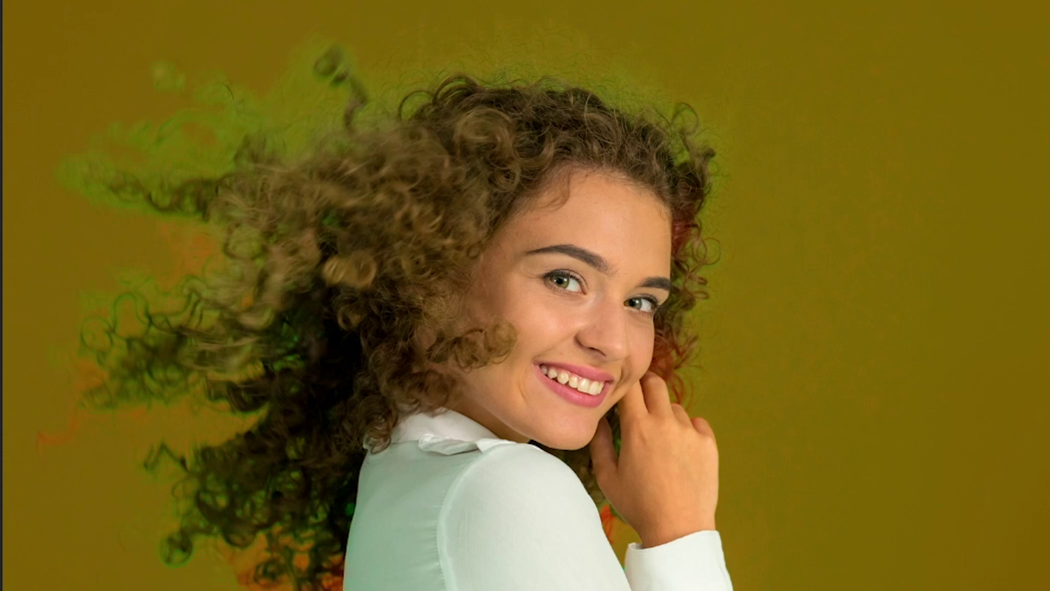
{"action": "mouse_move", "coordinate": [244, 558]}
{"action": "left_mouse_down"}
{"action": "mouse_move", "coordinate": [272, 487]}
{"action": "mouse_move", "coordinate": [298, 544]}
{"action": "mouse_move", "coordinate": [320, 498]}
{"action": "mouse_move", "coordinate": [317, 532]}
{"action": "mouse_move", "coordinate": [287, 563]}
{"action": "mouse_move", "coordinate": [296, 590]}
{"action": "left_mouse_up"}
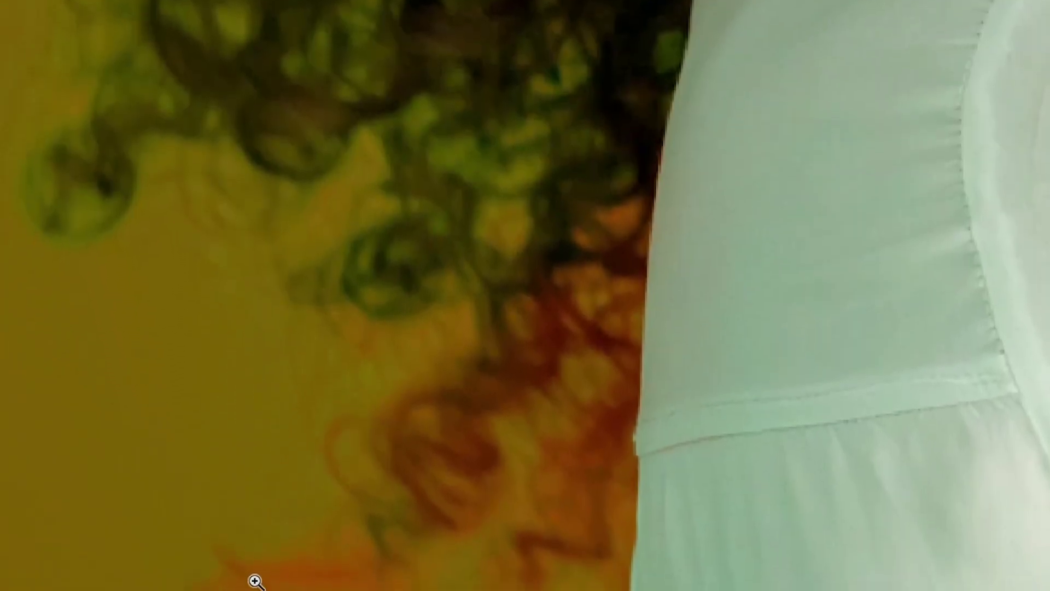
- Reduce the Refine Edge Brush size to 30 px
{"action": "right_click", "coordinate": [310, 352]}
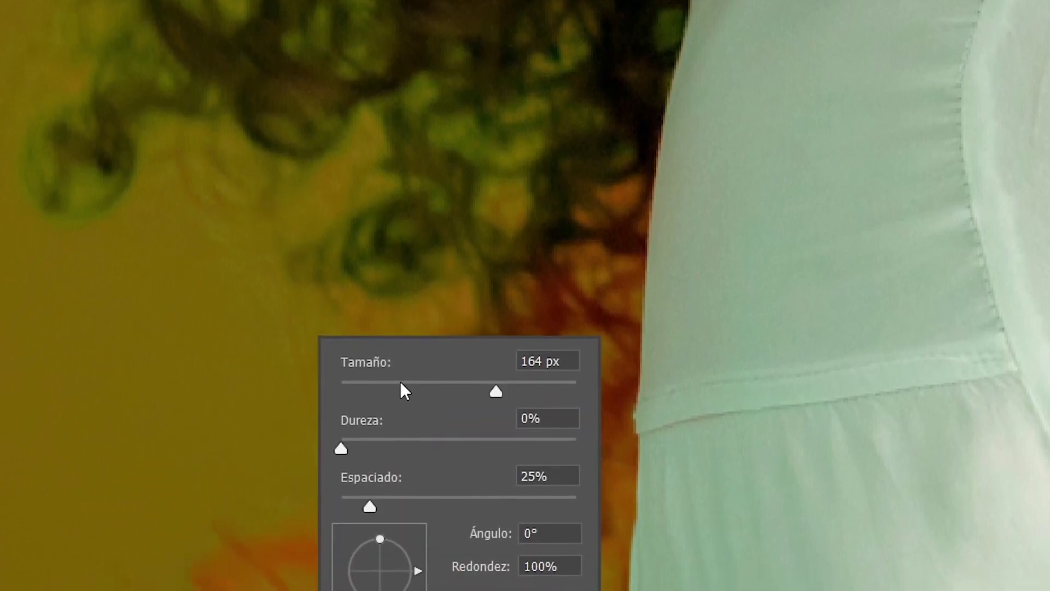
{"action": "left_click_drag", "start_coordinate": [402, 391], "coordinate": [377, 385]}
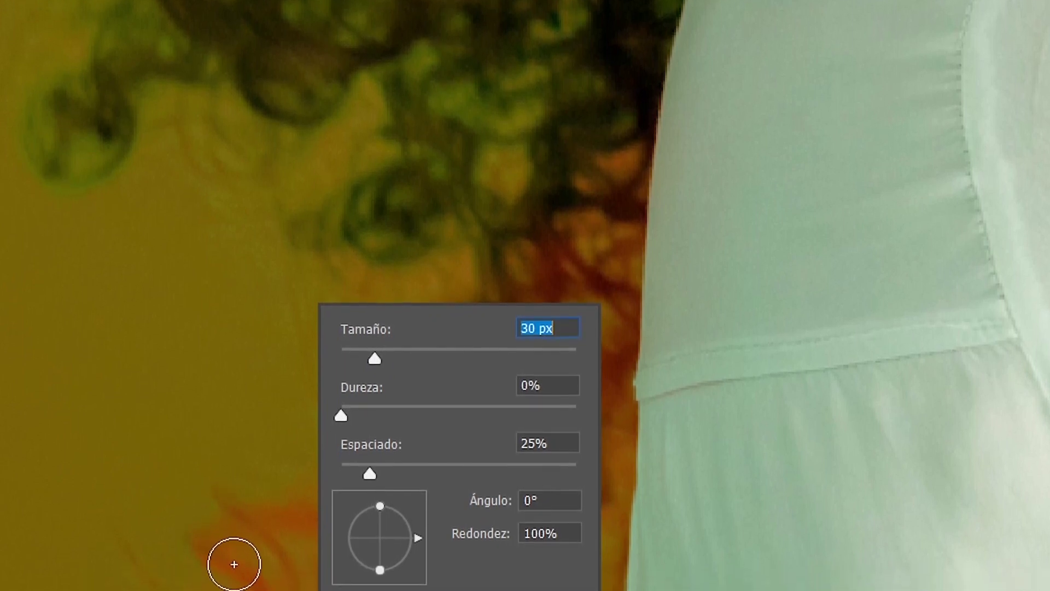
{"action": "key", "text": "Return"}
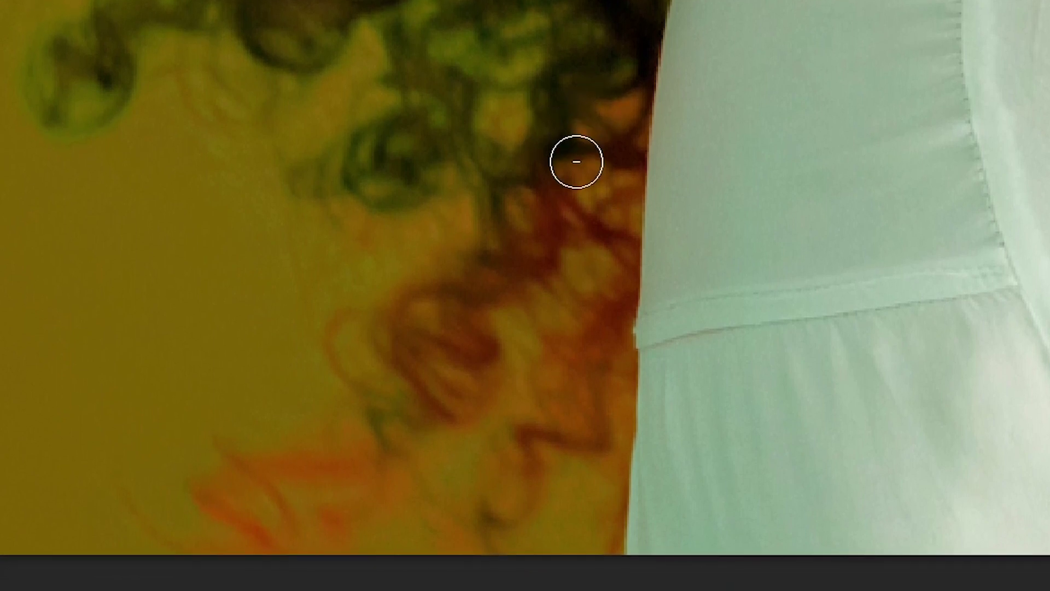
- Refine the hair edges beside the shoulder and remove the red fringe on the right-side curls
{"action": "mouse_move", "coordinate": [576, 162]}
{"action": "left_mouse_down"}
{"action": "mouse_move", "coordinate": [507, 204]}
{"action": "mouse_move", "coordinate": [425, 366]}
{"action": "mouse_move", "coordinate": [383, 404]}
{"action": "mouse_move", "coordinate": [284, 455]}
{"action": "mouse_move", "coordinate": [394, 375]}
{"action": "mouse_move", "coordinate": [337, 426]}
{"action": "mouse_move", "coordinate": [376, 361]}
{"action": "mouse_move", "coordinate": [286, 455]}
{"action": "mouse_move", "coordinate": [247, 455]}
{"action": "mouse_move", "coordinate": [383, 400]}
{"action": "left_mouse_up"}
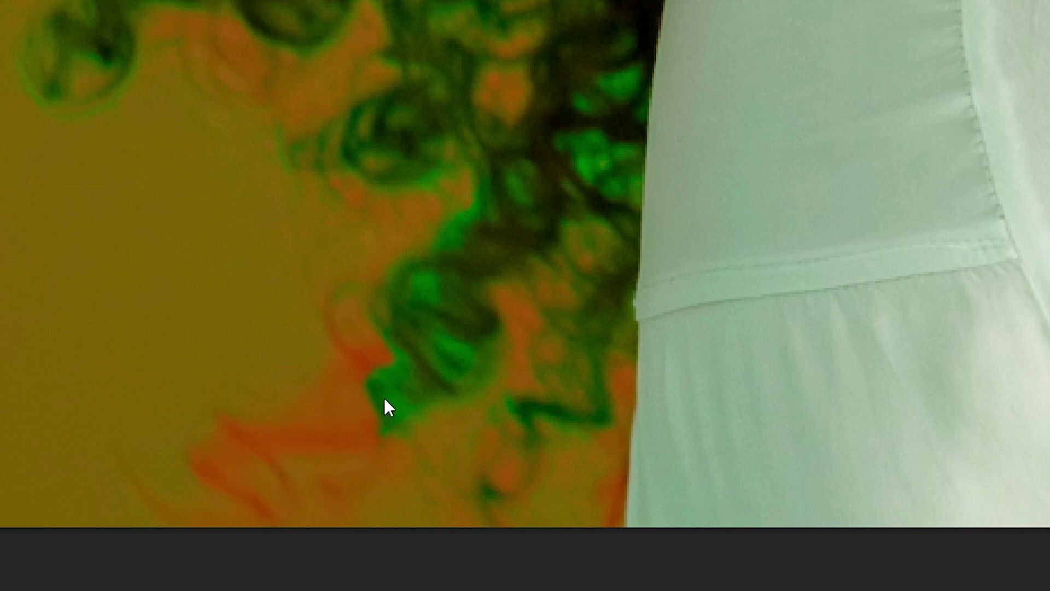
{"action": "left_click", "coordinate": [385, 392]}
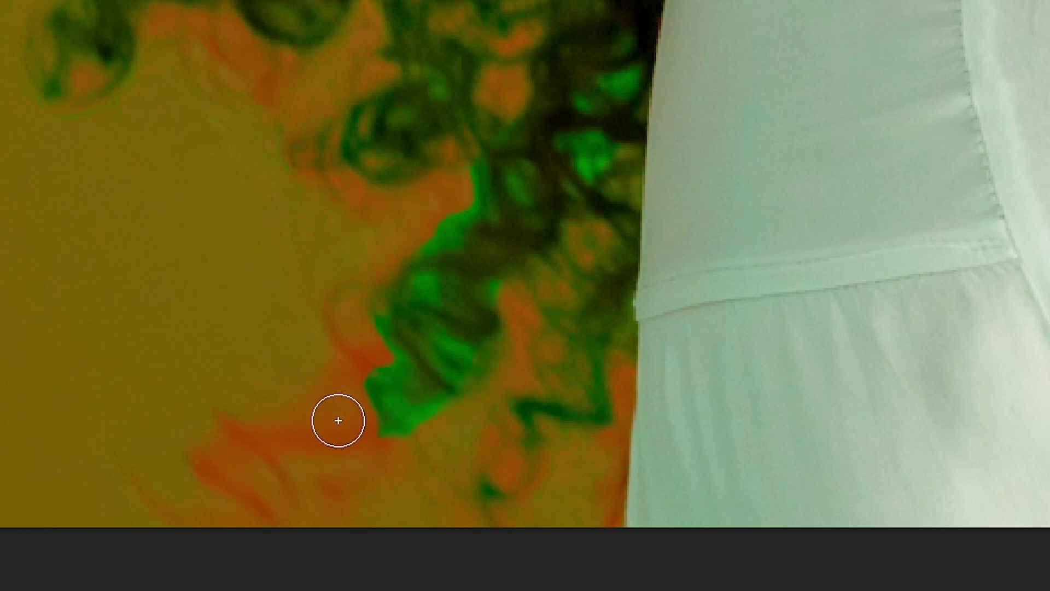
{"action": "left_click", "coordinate": [274, 418]}
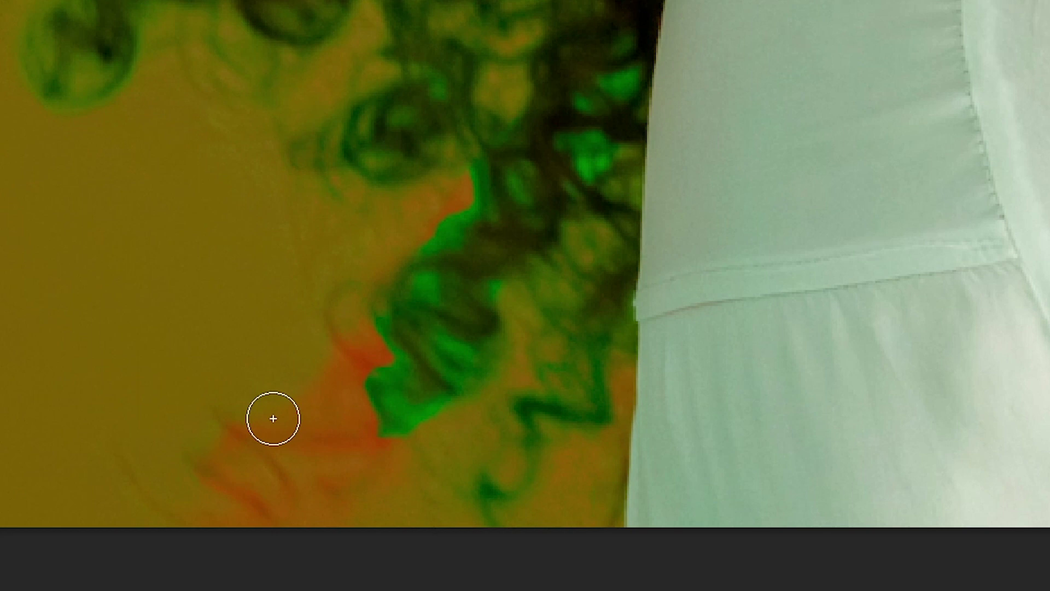
{"action": "key", "text": "z"}
{"action": "mouse_move", "coordinate": [969, 90]}
{"action": "left_mouse_down"}
{"action": "mouse_move", "coordinate": [847, 112]}
{"action": "mouse_move", "coordinate": [762, 87]}
{"action": "mouse_move", "coordinate": [806, 87]}
{"action": "left_mouse_up"}
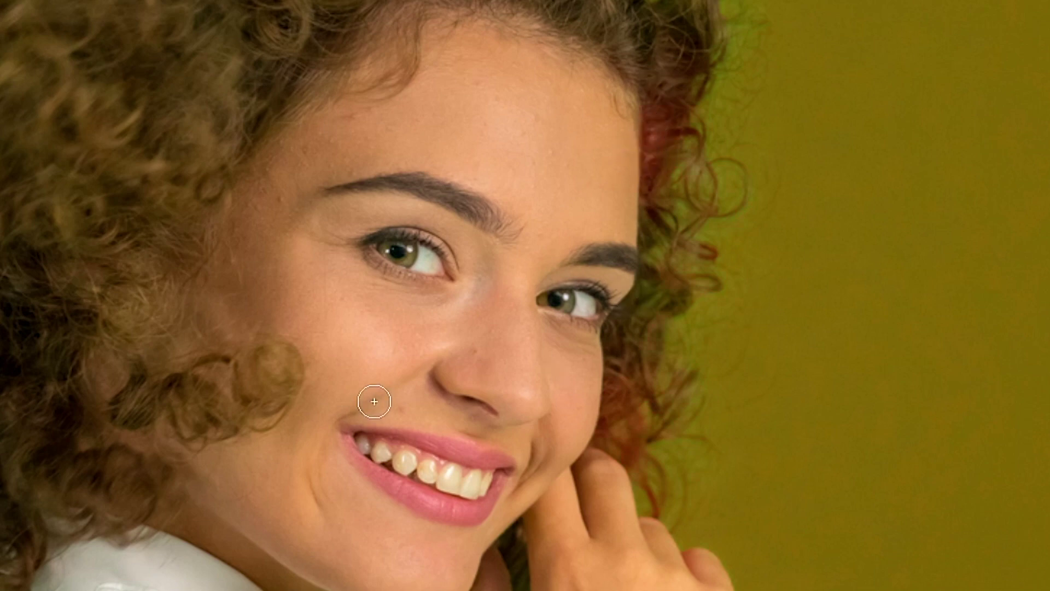
{"action": "left_click_drag", "start_coordinate": [668, 81], "coordinate": [643, 175]}
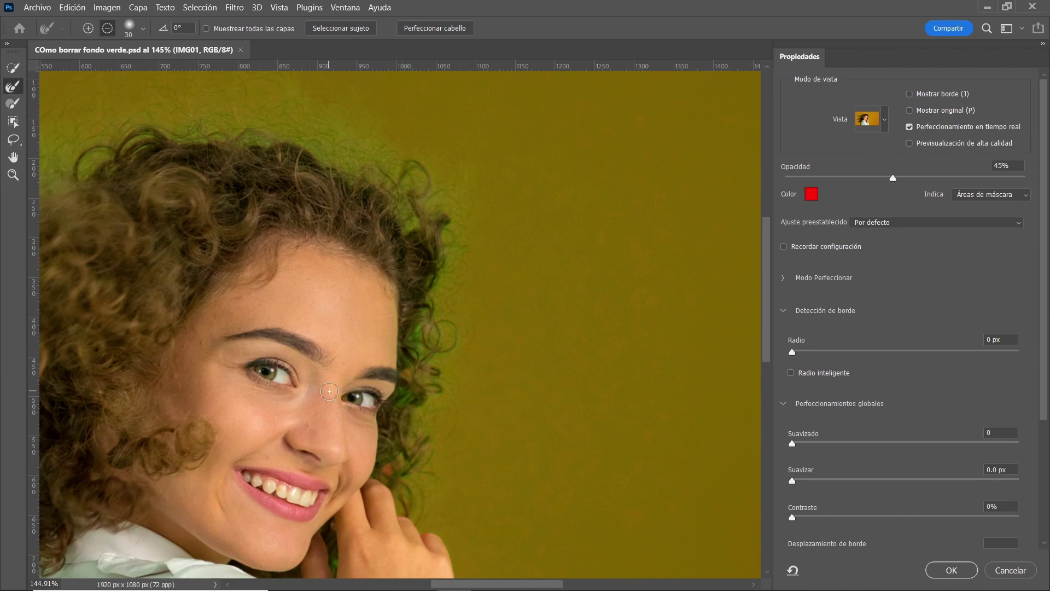
- Fit the image in the window and turn on Mostrar borde to show the edge overlay
{"action": "key", "text": "ctrl+0"}
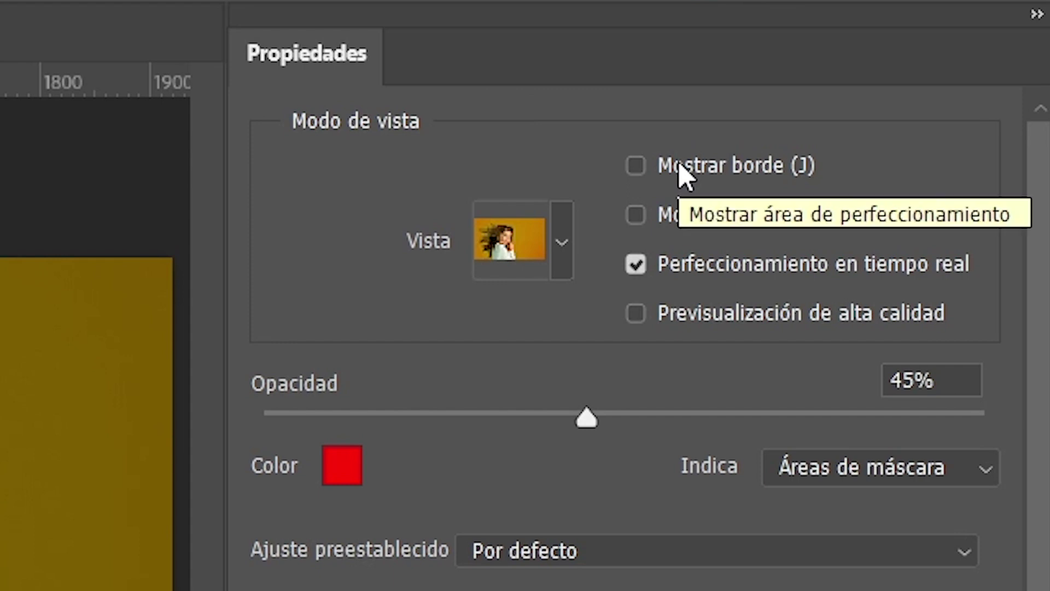
{"action": "left_click", "coordinate": [679, 166]}
{"action": "left_click", "coordinate": [681, 167]}
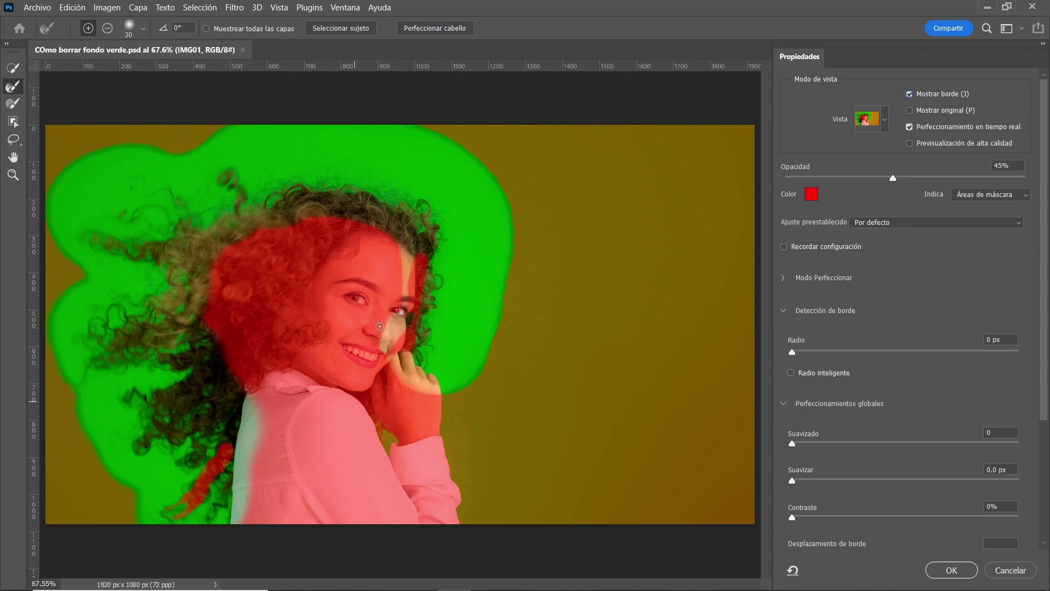
- Subtract the pale streaks on the cheek, temple, fingers and shoulder edge from the refinement
{"action": "key", "text": "alt"}
{"action": "mouse_move", "coordinate": [383, 343]}
{"action": "left_mouse_down"}
{"action": "mouse_move", "coordinate": [404, 263]}
{"action": "mouse_move", "coordinate": [383, 353]}
{"action": "left_mouse_up"}
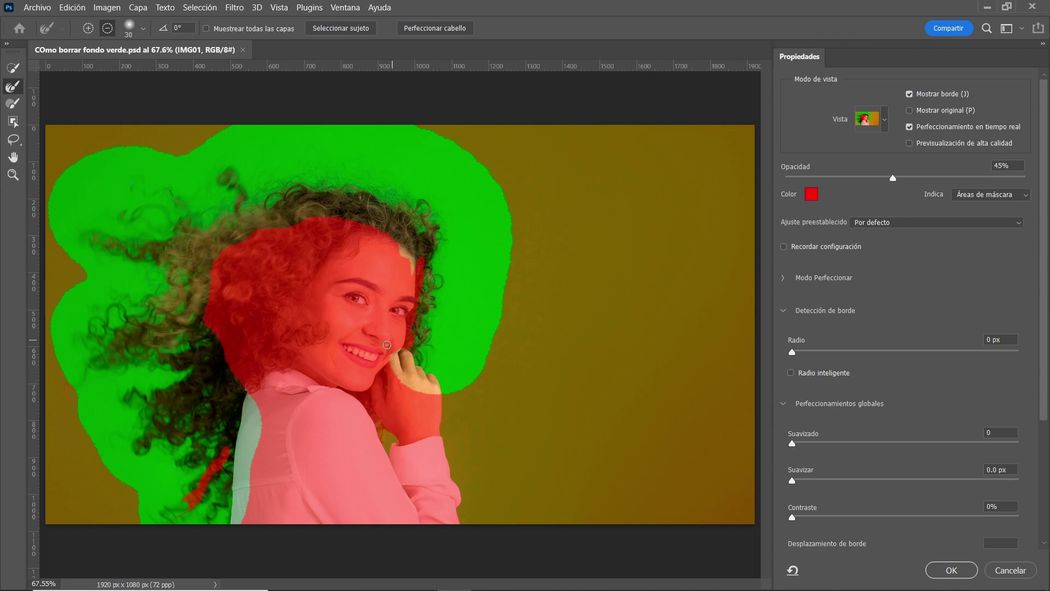
{"action": "left_click_drag", "start_coordinate": [404, 254], "coordinate": [391, 250]}
{"action": "mouse_move", "coordinate": [396, 362]}
{"action": "left_mouse_down"}
{"action": "mouse_move", "coordinate": [397, 382]}
{"action": "mouse_move", "coordinate": [432, 390]}
{"action": "left_mouse_up"}
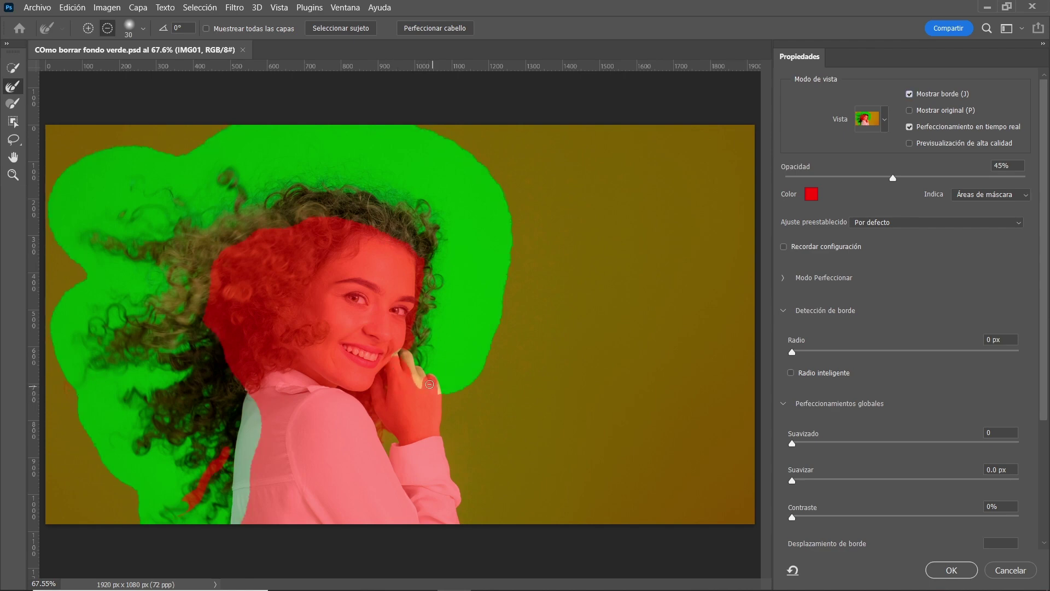
{"action": "left_click_drag", "start_coordinate": [403, 367], "coordinate": [412, 358]}
{"action": "mouse_move", "coordinate": [254, 416]}
{"action": "left_mouse_down"}
{"action": "mouse_move", "coordinate": [230, 546]}
{"action": "mouse_move", "coordinate": [239, 435]}
{"action": "mouse_move", "coordinate": [234, 483]}
{"action": "left_mouse_up"}
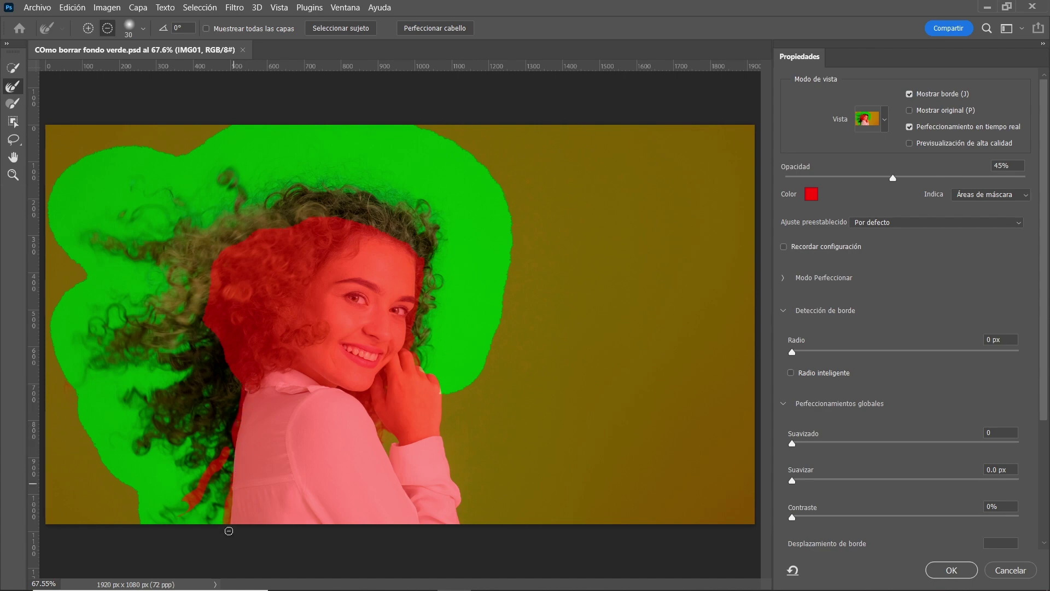
{"action": "left_click_drag", "start_coordinate": [234, 483], "coordinate": [228, 448]}
- Add back the hair edge above the shoulder and hide the edge overlay
{"action": "key", "text": "alt"}
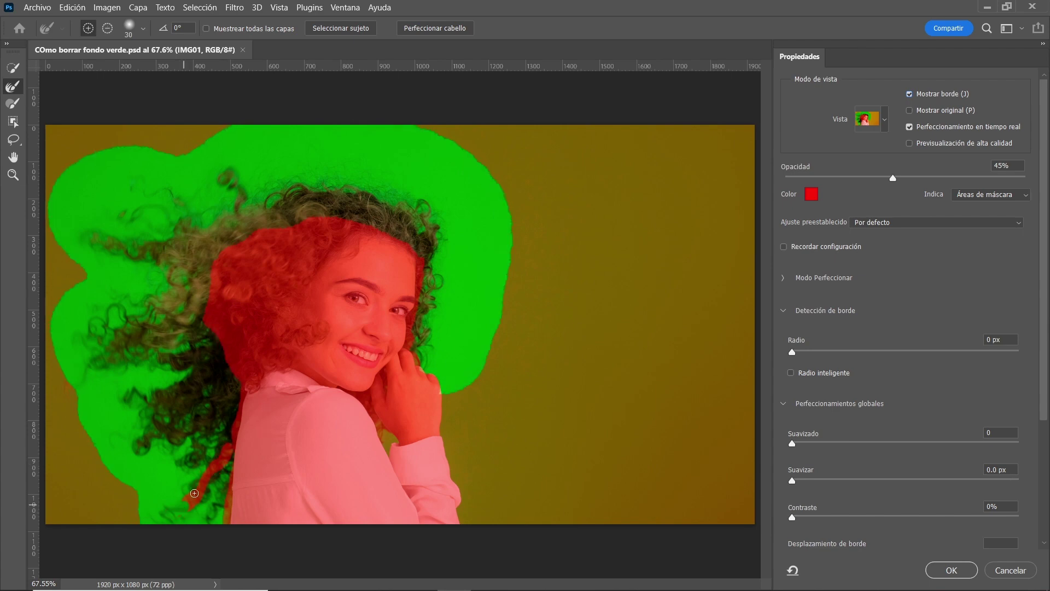
{"action": "mouse_move", "coordinate": [183, 510]}
{"action": "left_mouse_down"}
{"action": "mouse_move", "coordinate": [229, 445]}
{"action": "mouse_move", "coordinate": [195, 495]}
{"action": "left_mouse_up"}
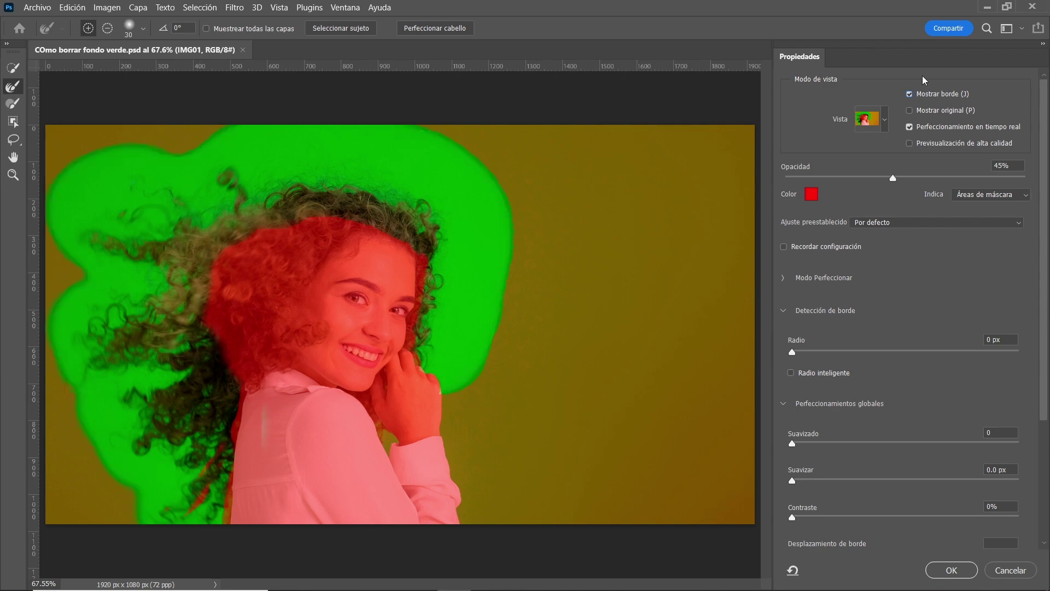
{"action": "left_click", "coordinate": [911, 95]}
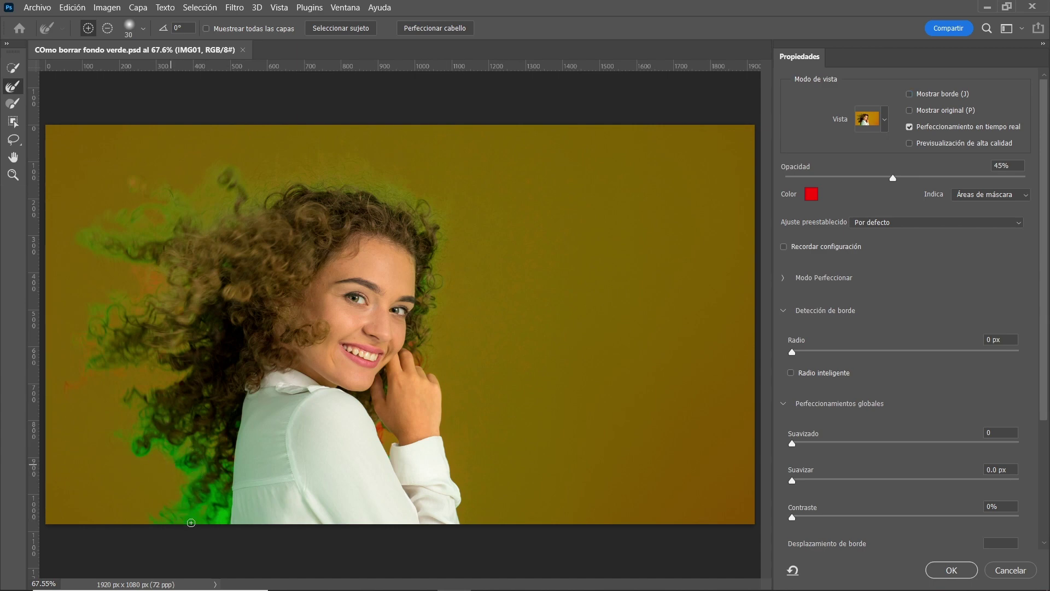
- Touch up the left hair edge, accept Select and Mask, and add a layer mask to IMG01
{"action": "left_click_drag", "start_coordinate": [185, 526], "coordinate": [216, 471]}
{"action": "left_click", "coordinate": [951, 570]}
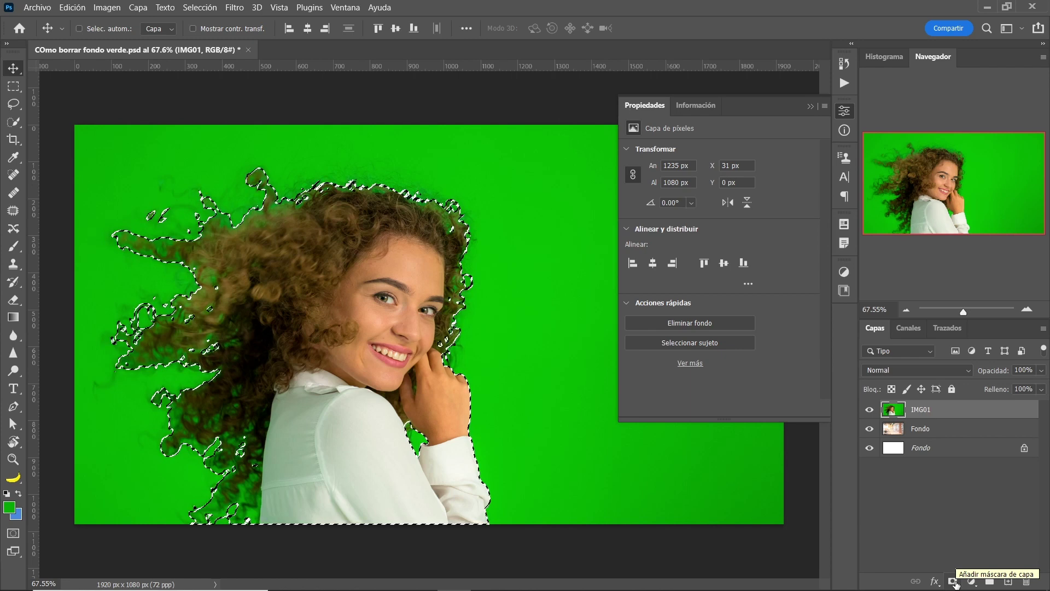
{"action": "left_click", "coordinate": [954, 581]}
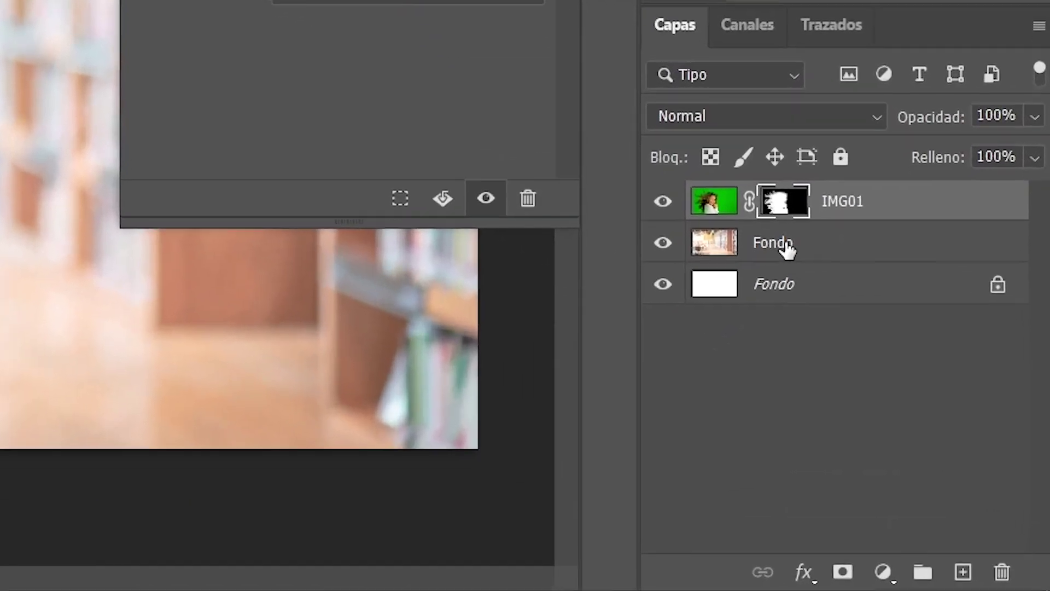
- Add a Color uniforme fill layer above Fondo and set its colour to black 000000
{"action": "left_click", "coordinate": [924, 430]}
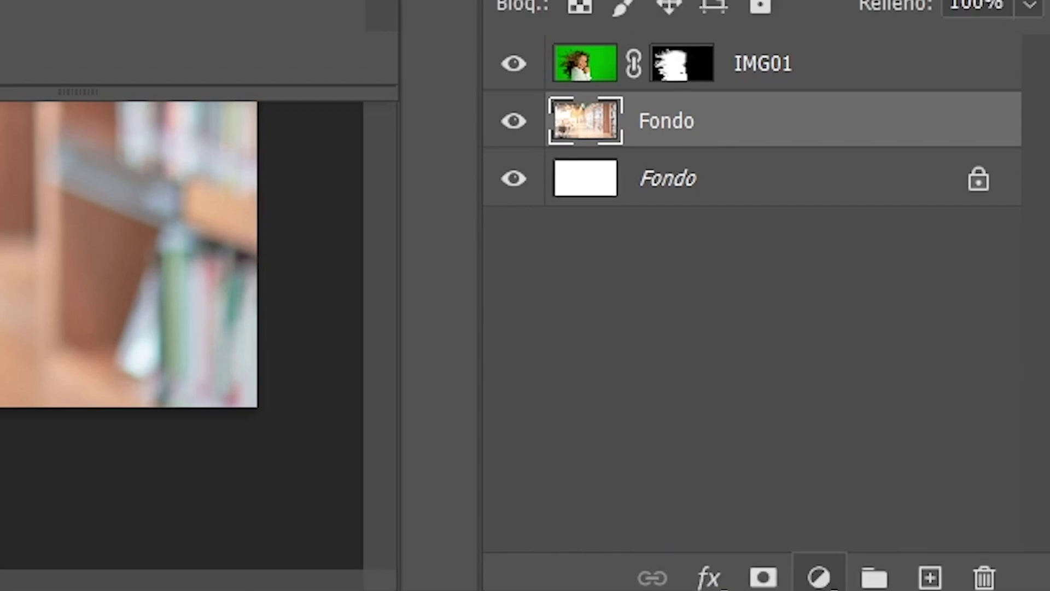
{"action": "left_click", "coordinate": [823, 572]}
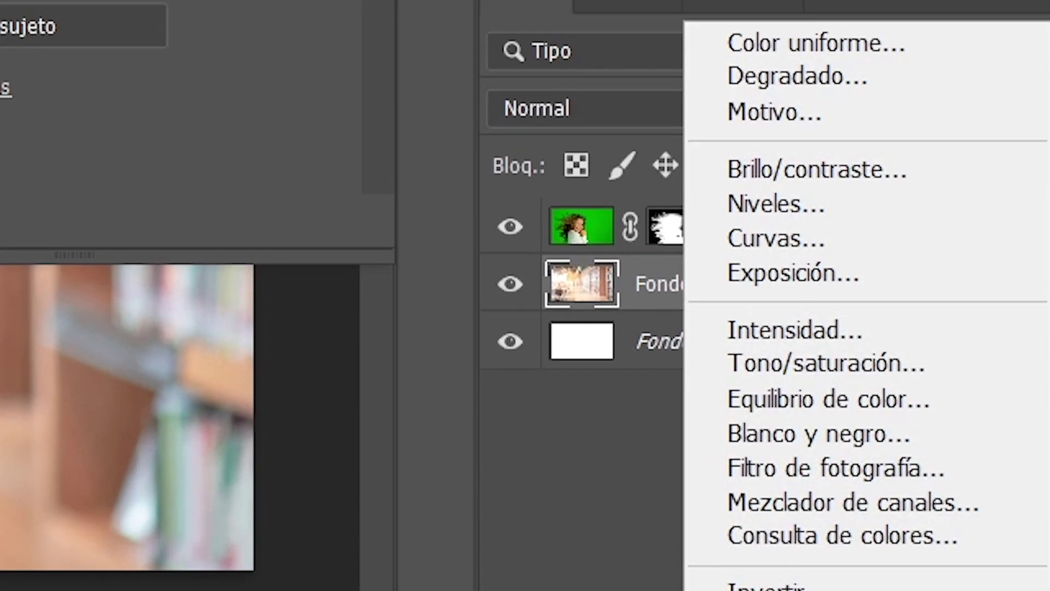
{"action": "left_click", "coordinate": [862, 44]}
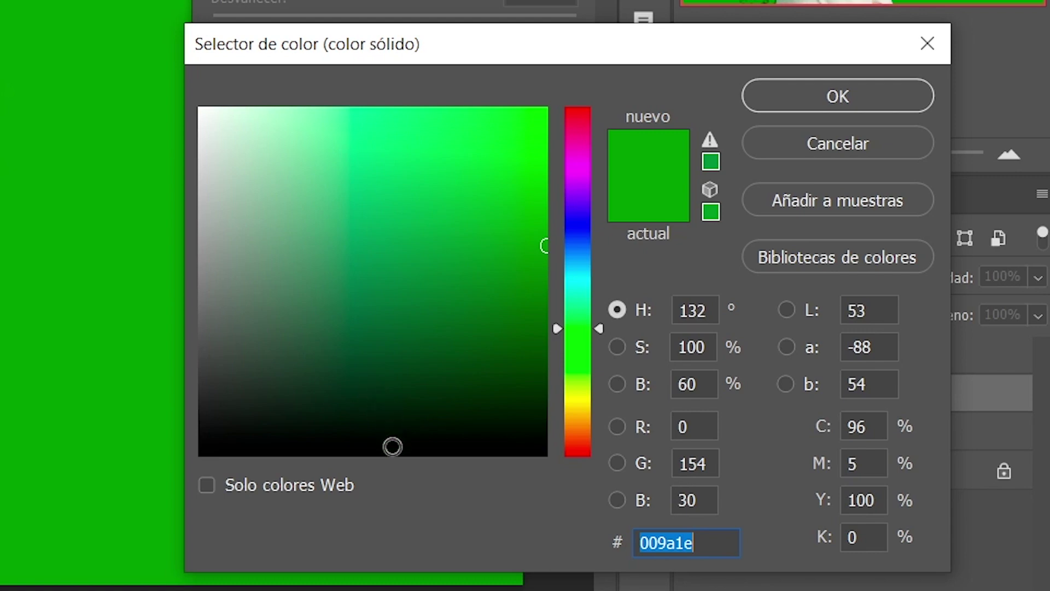
{"action": "left_click_drag", "start_coordinate": [392, 446], "coordinate": [142, 553]}
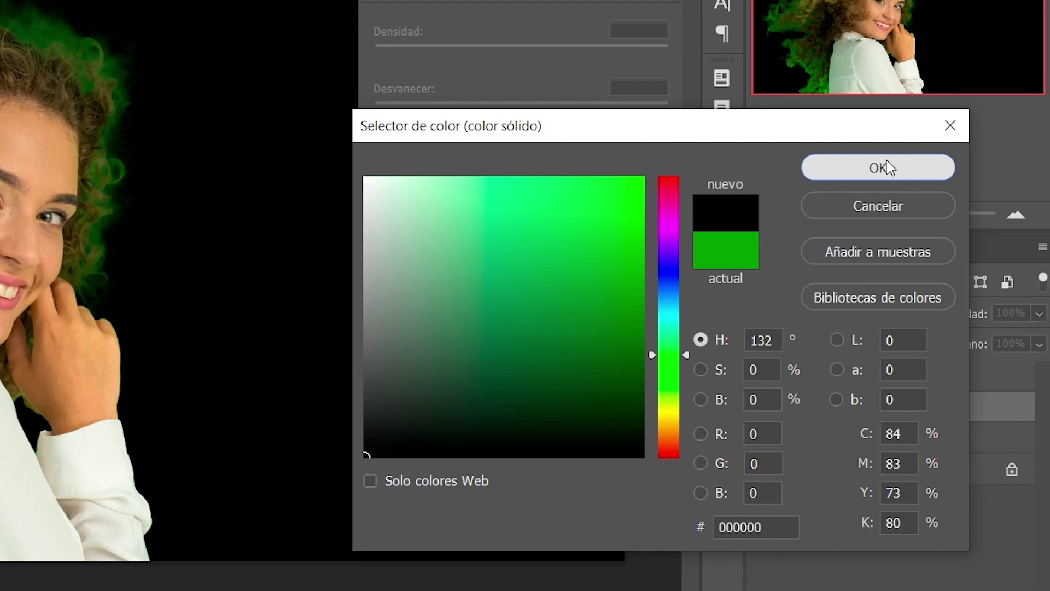
- Confirm the black fill colour and close the fill layer's Propiedades panel
{"action": "left_click", "coordinate": [887, 167]}
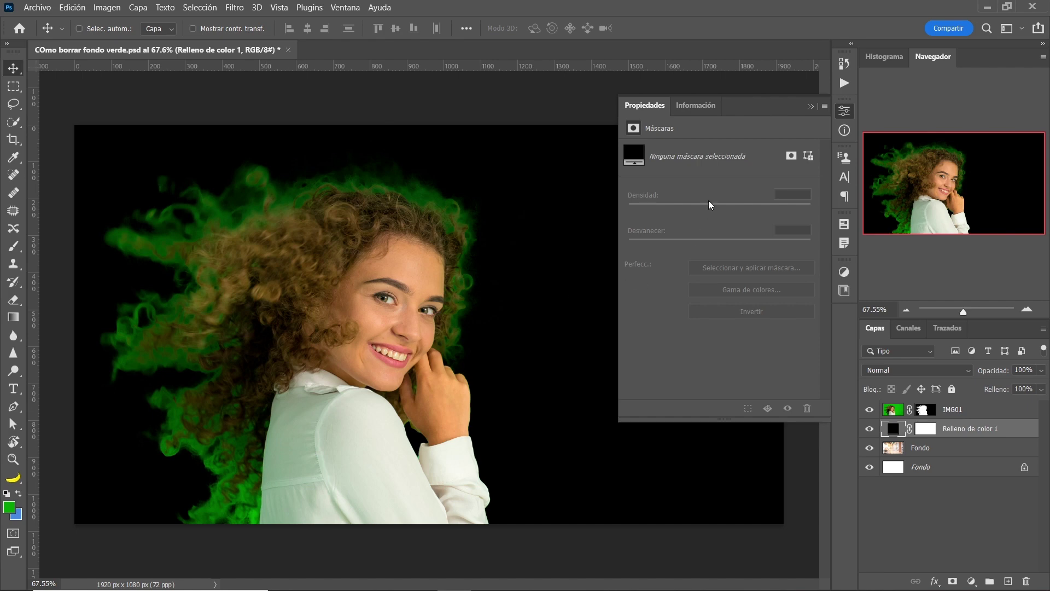
{"action": "left_click", "coordinate": [844, 158]}
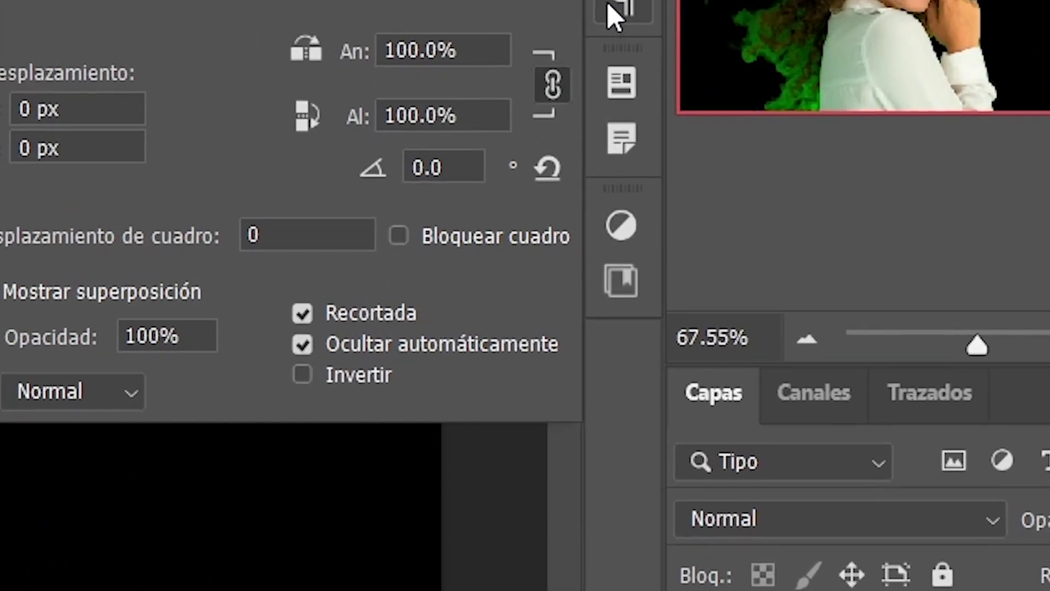
- Add a Tono/saturación adjustment layer from the Ajustes panel
{"action": "left_click", "coordinate": [665, 241]}
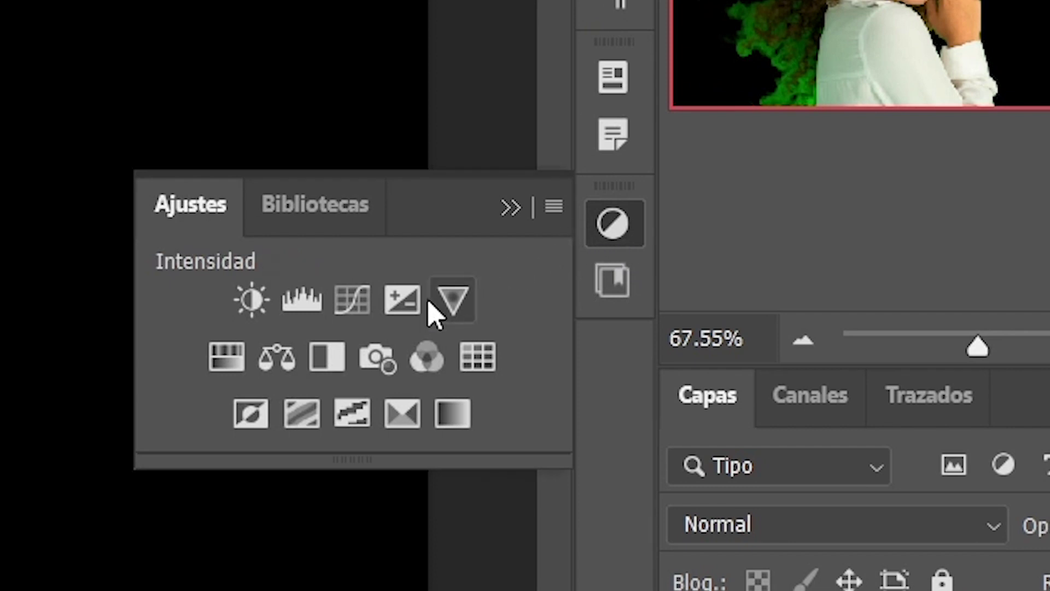
{"action": "left_click", "coordinate": [227, 359]}
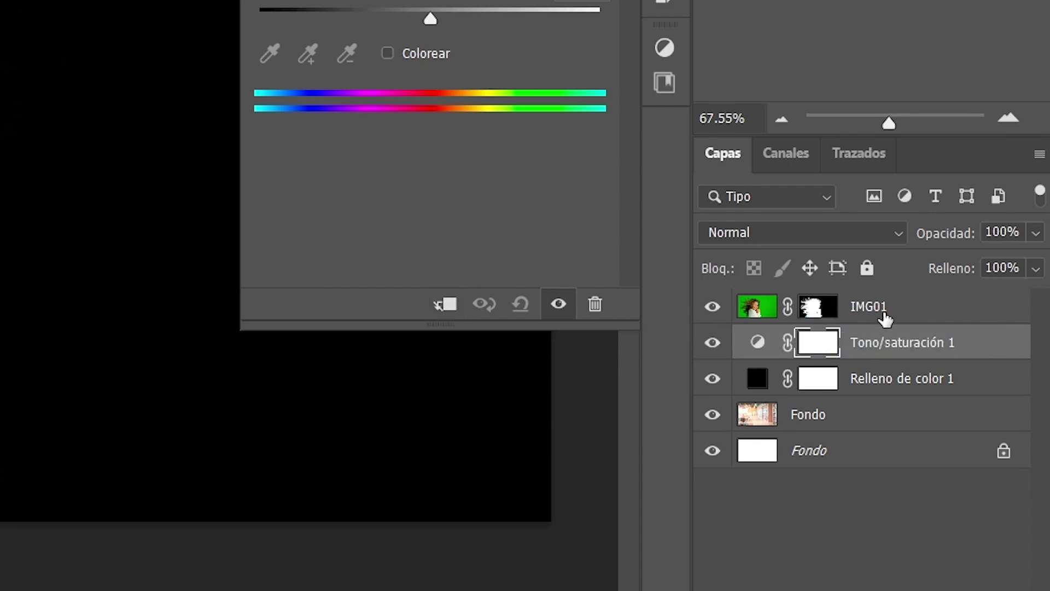
- Drag Tono/saturación 1 above IMG01 and clip it to IMG01
{"action": "left_click_drag", "start_coordinate": [881, 343], "coordinate": [844, 298]}
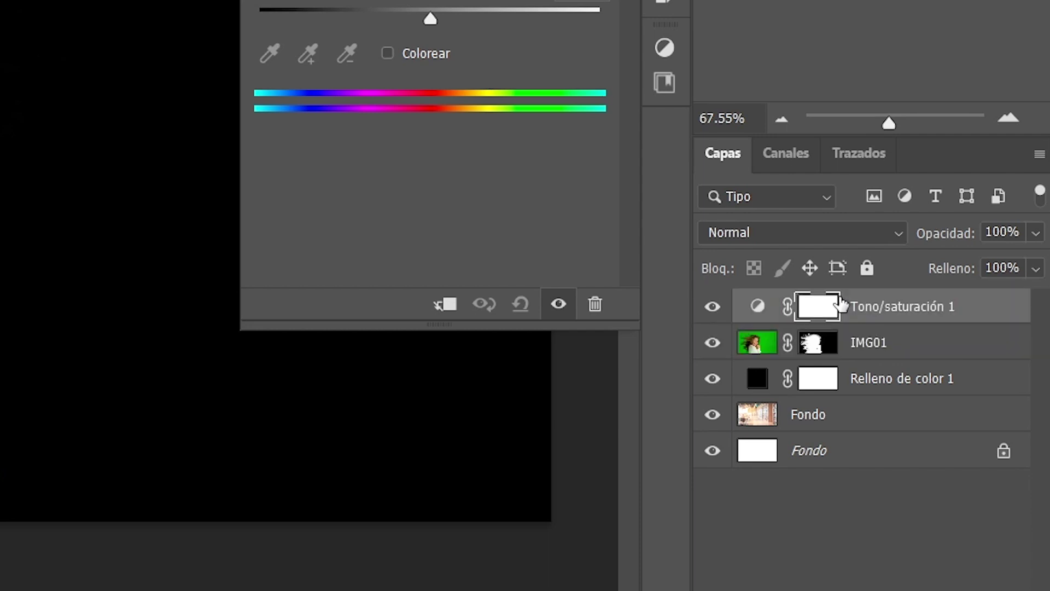
{"action": "left_click", "coordinate": [454, 307]}
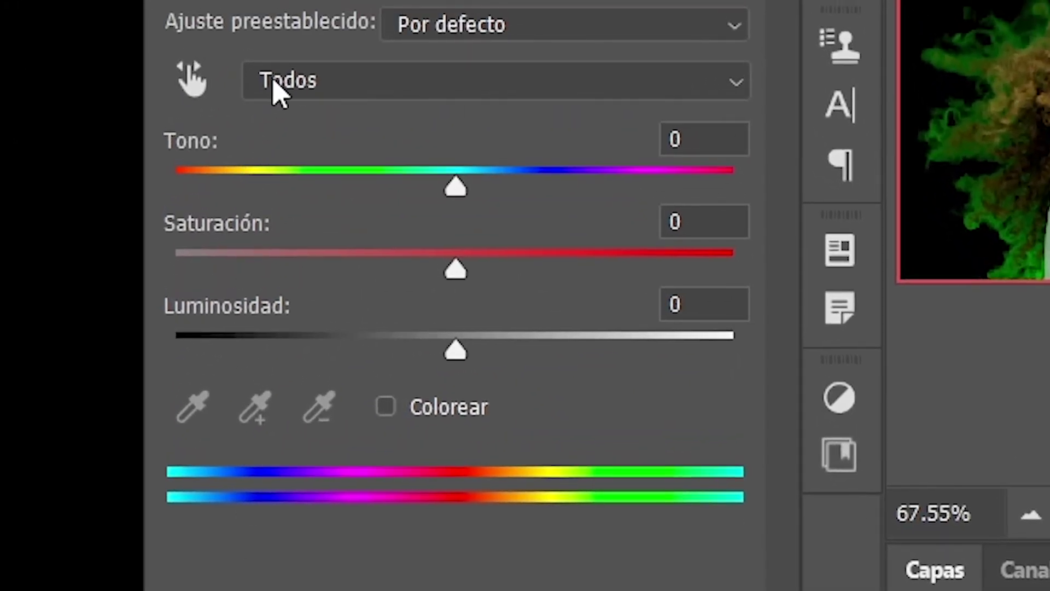
- Switch the Tono/saturación 1 colour range from Todos to Verdes
{"action": "left_click", "coordinate": [273, 82]}
{"action": "left_click", "coordinate": [274, 83]}
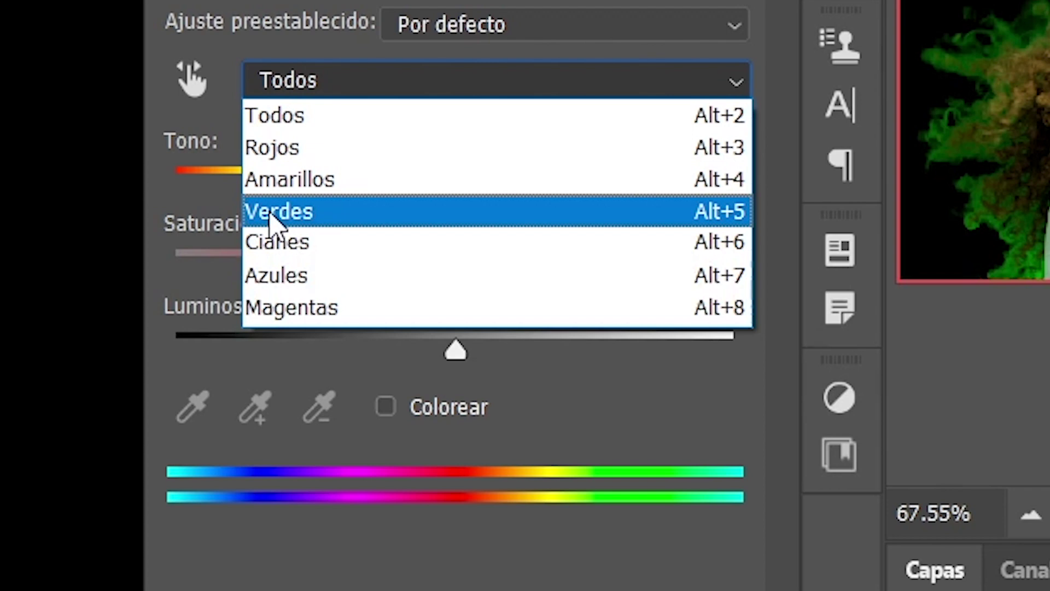
{"action": "left_click", "coordinate": [270, 219]}
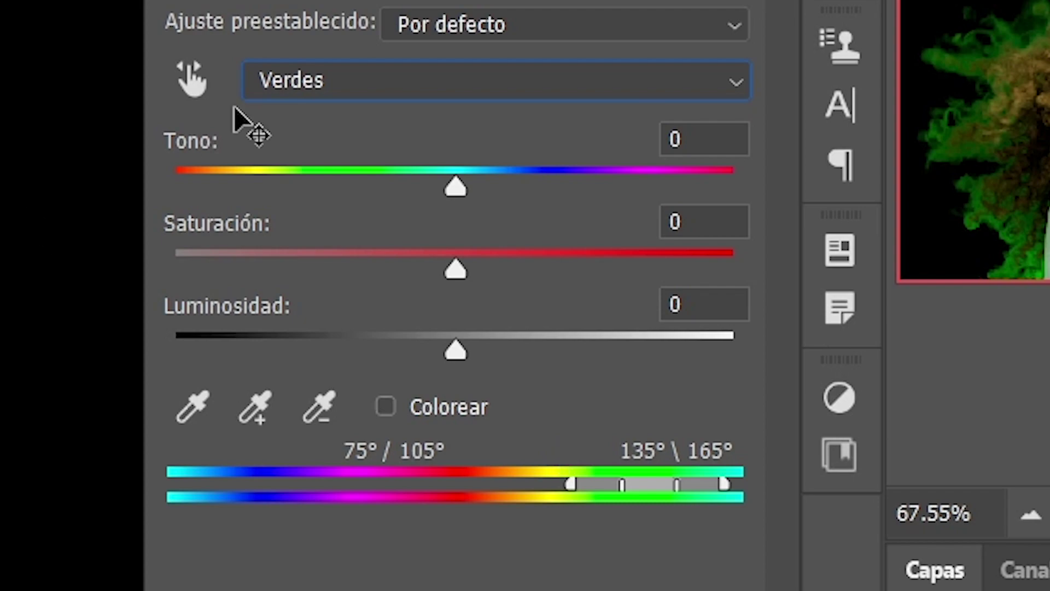
{"action": "left_click", "coordinate": [350, 80]}
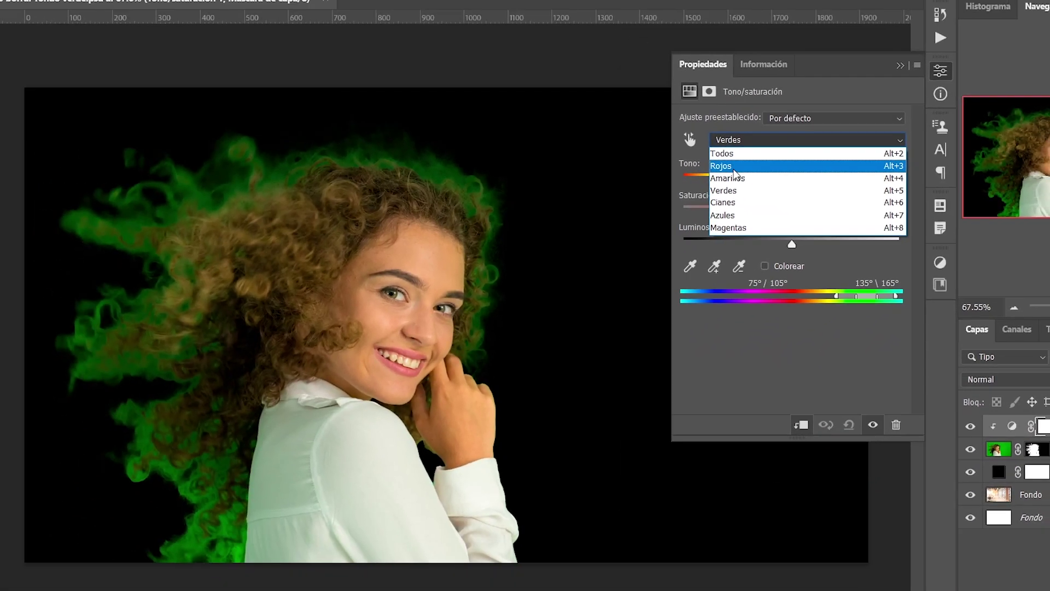
{"action": "left_click", "coordinate": [733, 167]}
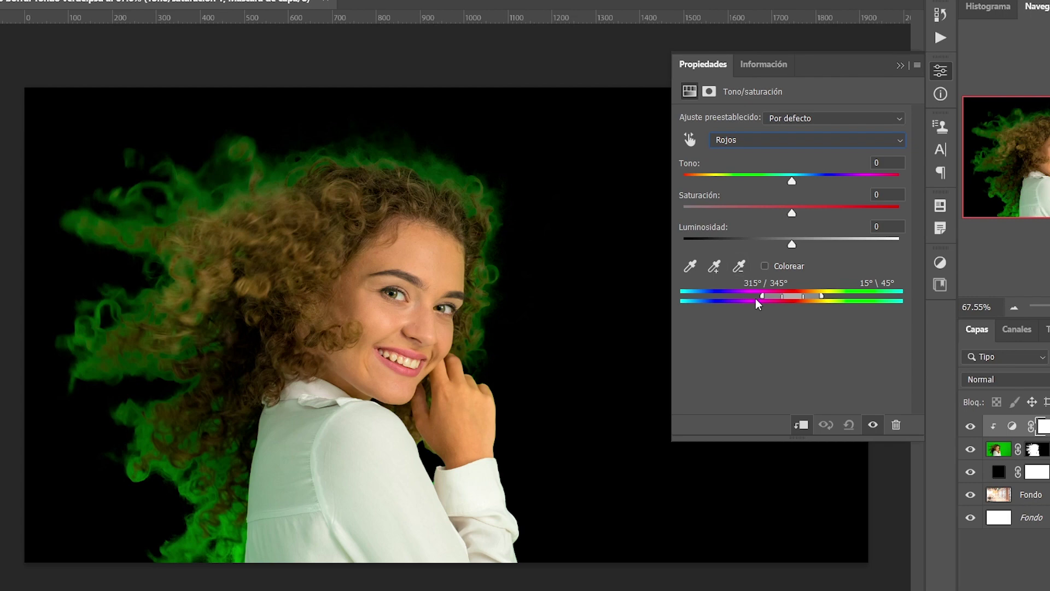
{"action": "left_click_drag", "start_coordinate": [791, 180], "coordinate": [824, 181]}
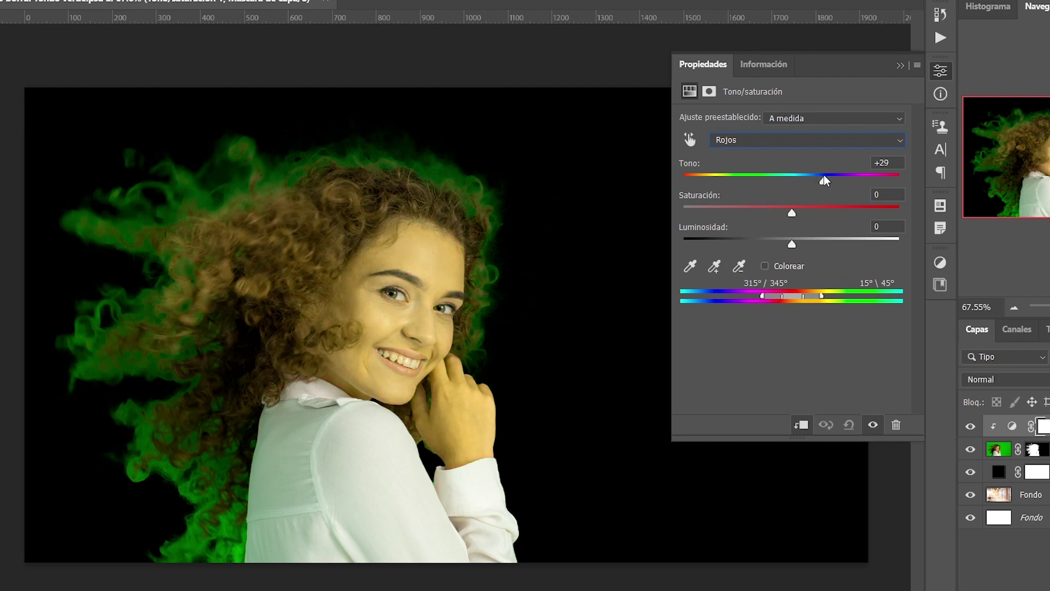
{"action": "left_click_drag", "start_coordinate": [824, 176], "coordinate": [788, 176]}
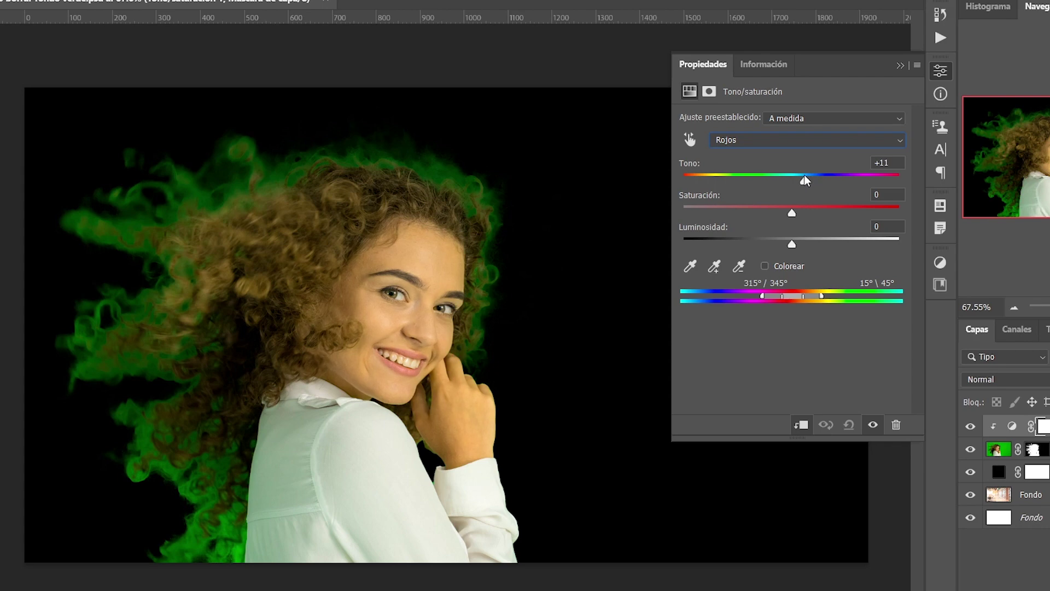
{"action": "left_click", "coordinate": [891, 166]}
{"action": "type", "text": "0"}
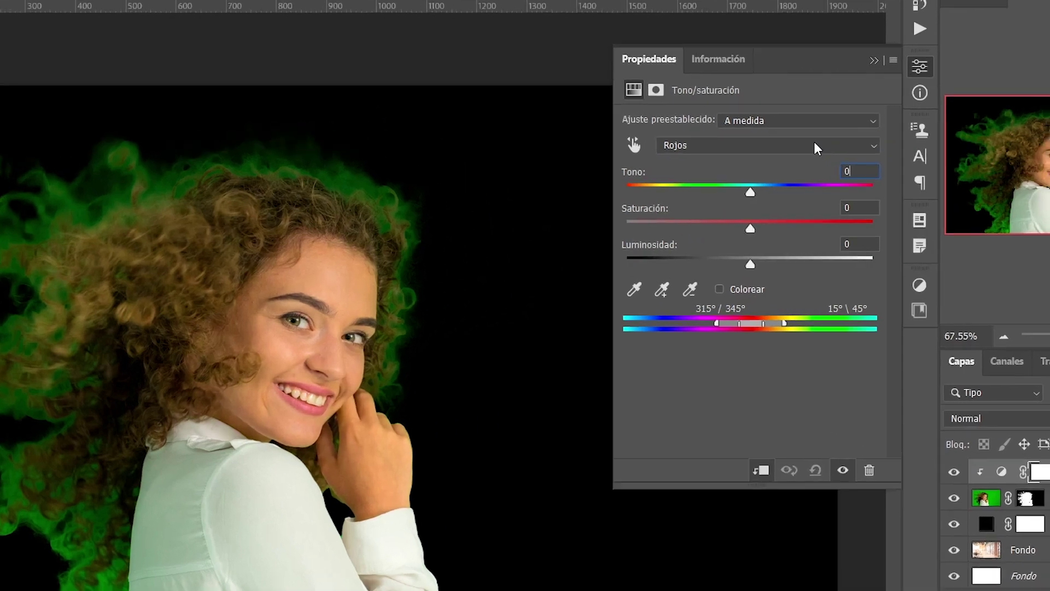
{"action": "left_click", "coordinate": [815, 147]}
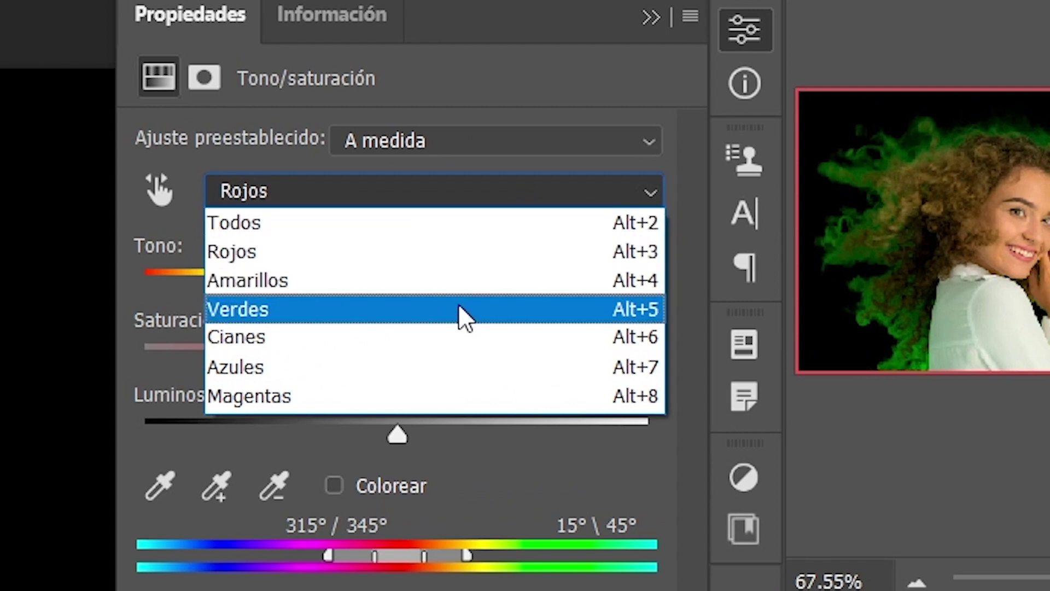
- Set the Verdes hue to -93 and widen the green range to 54°/105°–135°\179°
{"action": "left_click", "coordinate": [459, 309]}
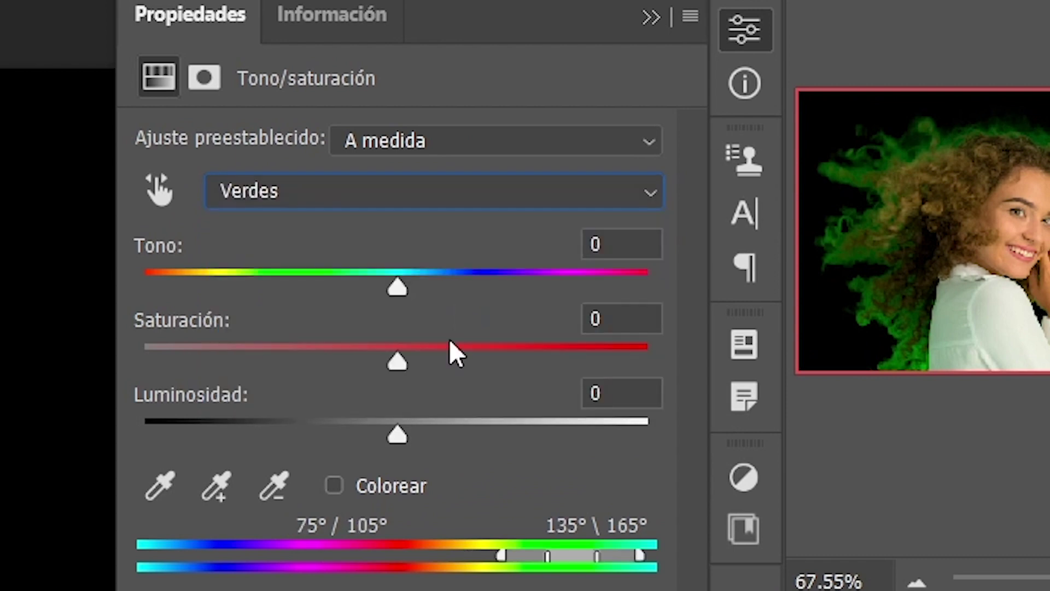
{"action": "left_click_drag", "start_coordinate": [396, 285], "coordinate": [204, 283]}
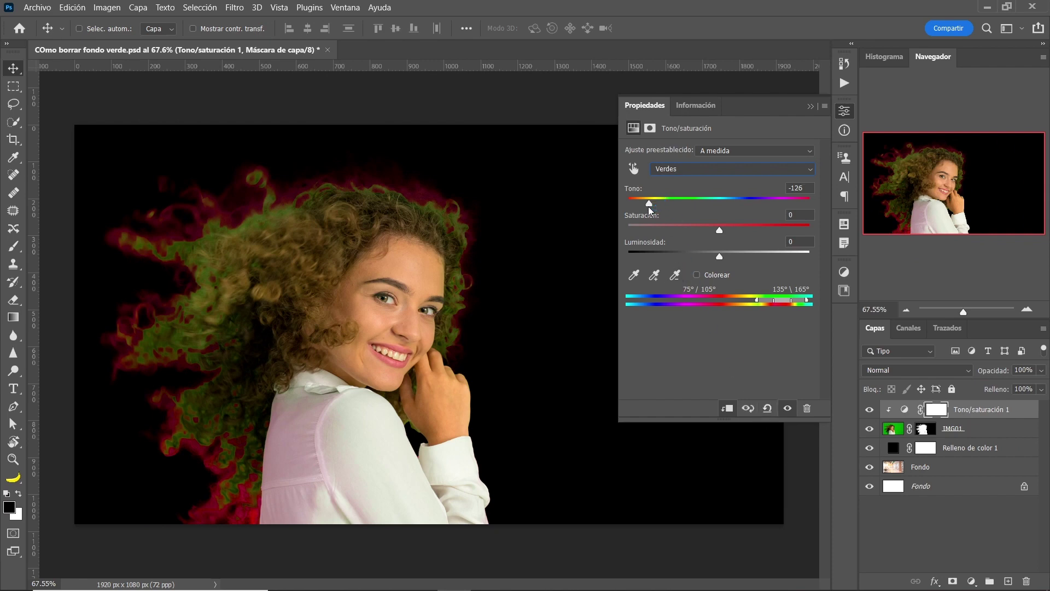
{"action": "left_click_drag", "start_coordinate": [655, 207], "coordinate": [662, 208]}
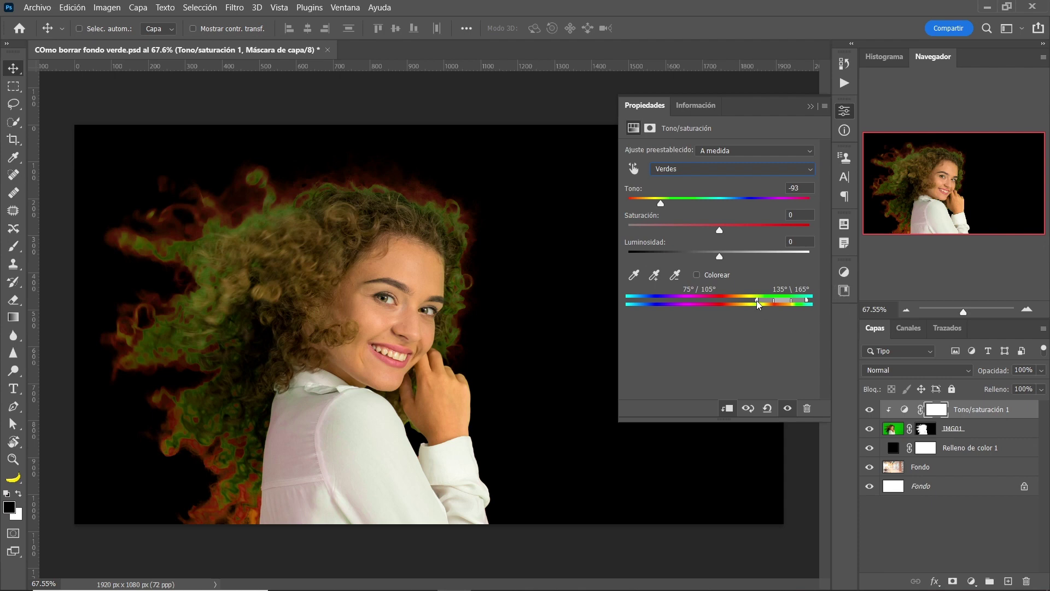
{"action": "mouse_move", "coordinate": [758, 303]}
{"action": "left_mouse_down"}
{"action": "mouse_move", "coordinate": [737, 304]}
{"action": "mouse_move", "coordinate": [749, 302]}
{"action": "left_mouse_up"}
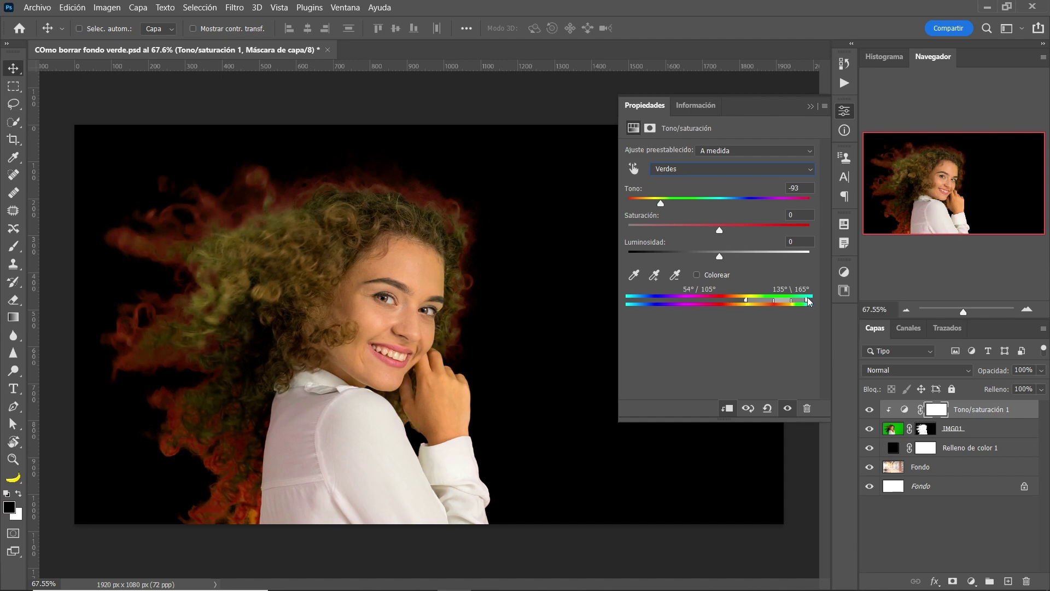
{"action": "left_click_drag", "start_coordinate": [808, 300], "coordinate": [818, 303]}
- Set the Verdes saturation and lightness both to -100, then close Propiedades
{"action": "left_click_drag", "start_coordinate": [720, 228], "coordinate": [646, 231]}
{"action": "left_click_drag", "start_coordinate": [646, 231], "coordinate": [612, 231]}
{"action": "left_click_drag", "start_coordinate": [721, 262], "coordinate": [684, 255]}
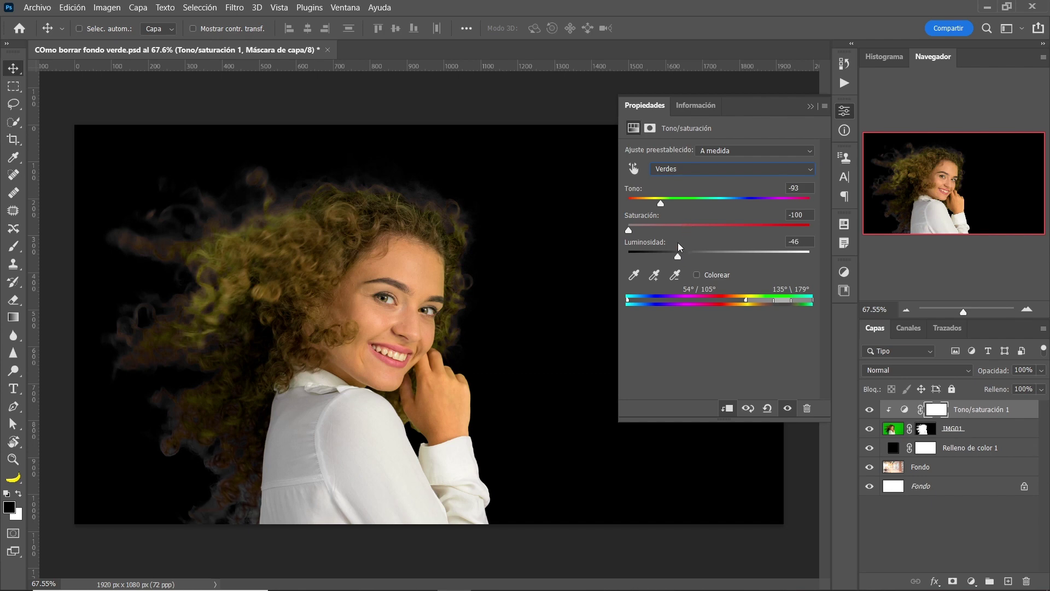
{"action": "left_click_drag", "start_coordinate": [682, 256], "coordinate": [617, 266]}
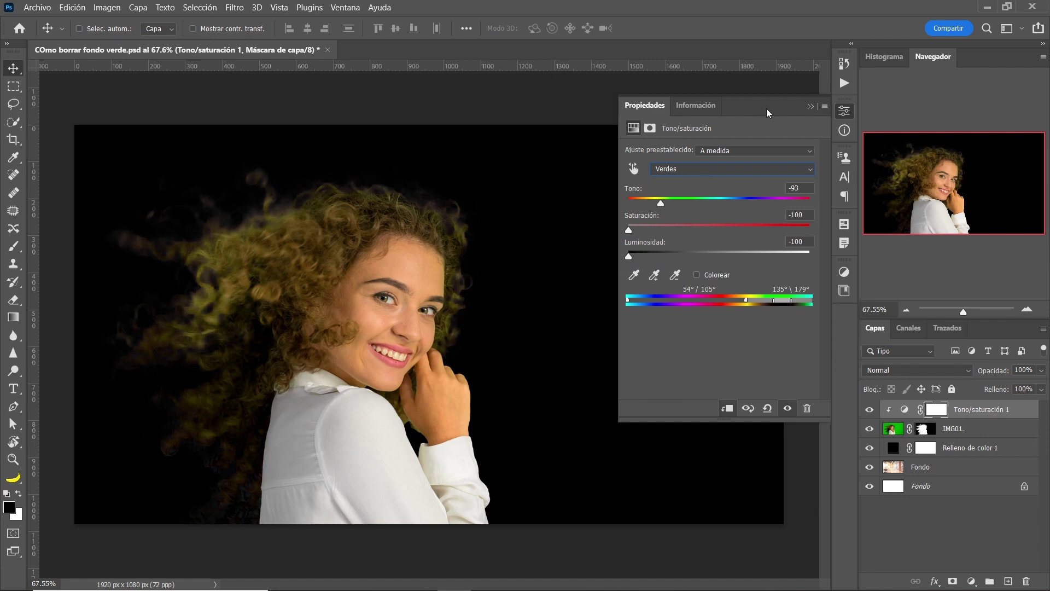
{"action": "left_click", "coordinate": [810, 107]}
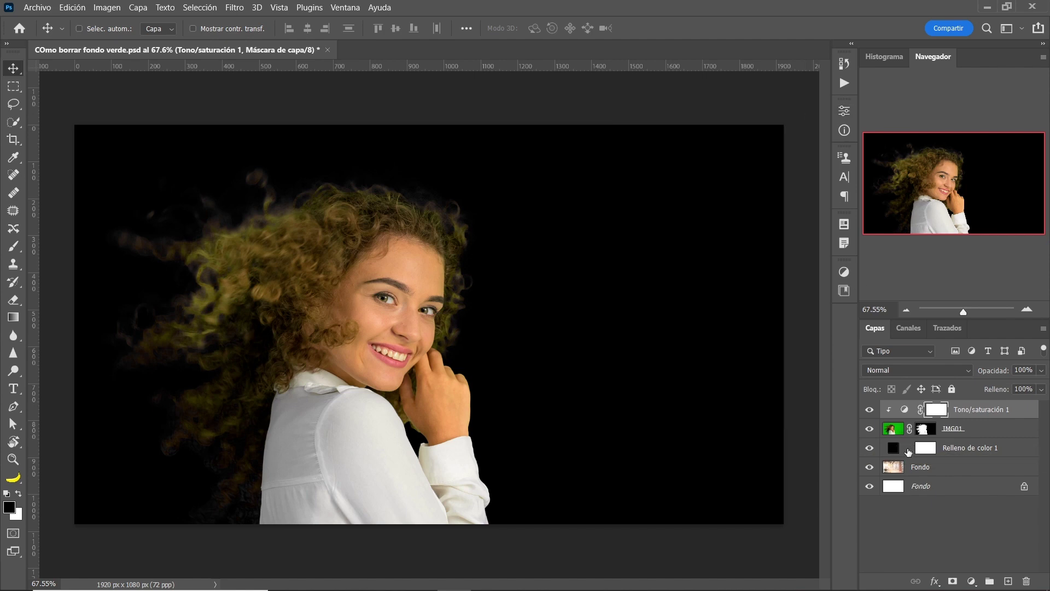
- Preview a red colour for Relleno de color 1, then hide it below Fondo
{"action": "double_click", "coordinate": [902, 447]}
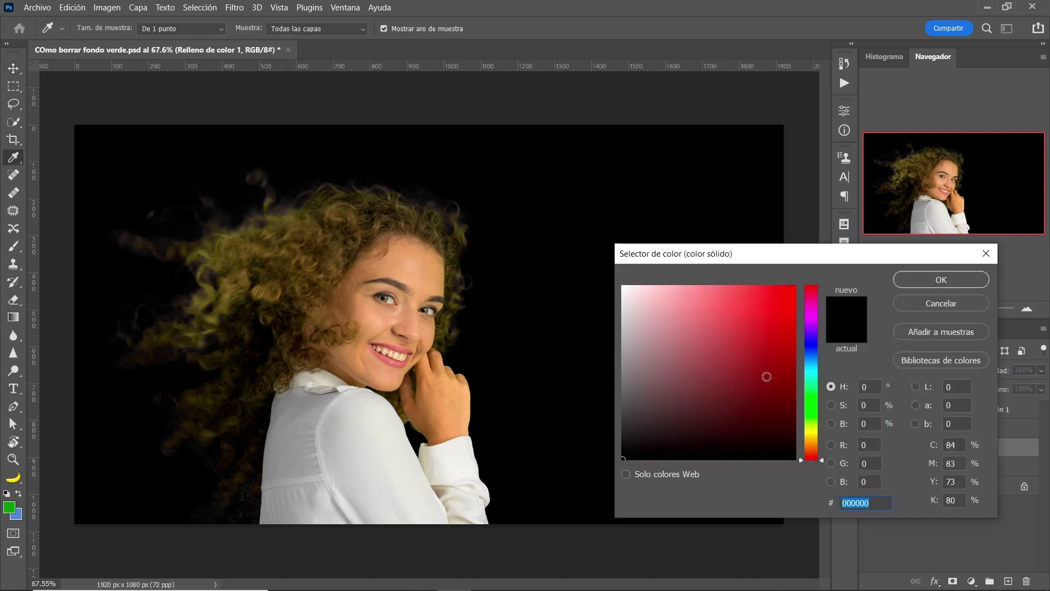
{"action": "mouse_move", "coordinate": [767, 376]}
{"action": "left_mouse_down"}
{"action": "mouse_move", "coordinate": [777, 283]}
{"action": "mouse_move", "coordinate": [765, 287]}
{"action": "mouse_move", "coordinate": [752, 405]}
{"action": "mouse_move", "coordinate": [690, 422]}
{"action": "mouse_move", "coordinate": [750, 396]}
{"action": "mouse_move", "coordinate": [740, 408]}
{"action": "left_mouse_up"}
{"action": "left_click", "coordinate": [816, 363]}
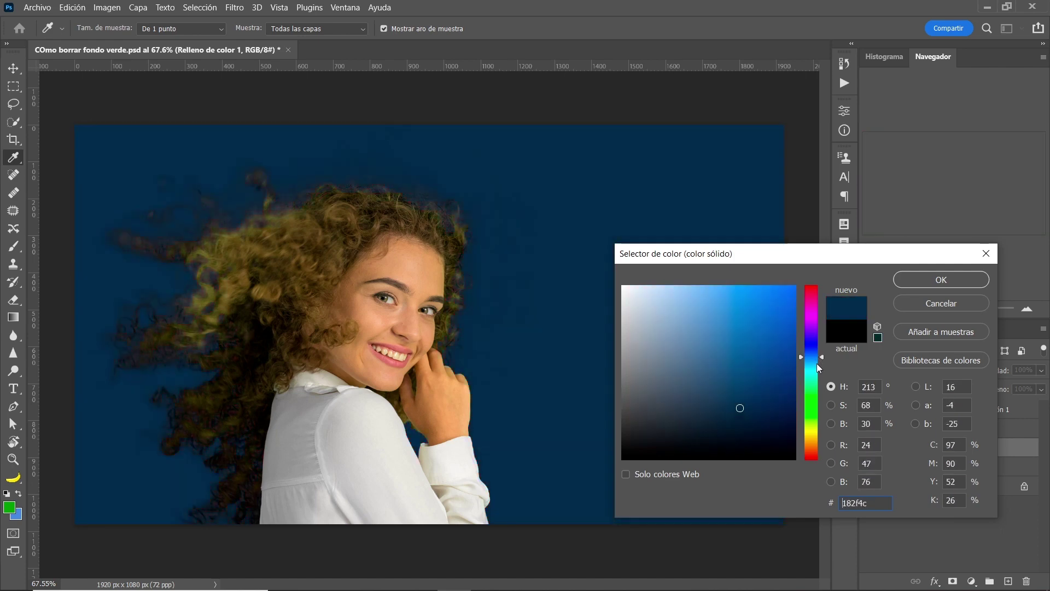
{"action": "left_click_drag", "start_coordinate": [816, 364], "coordinate": [806, 467]}
{"action": "left_click_drag", "start_coordinate": [759, 417], "coordinate": [744, 260]}
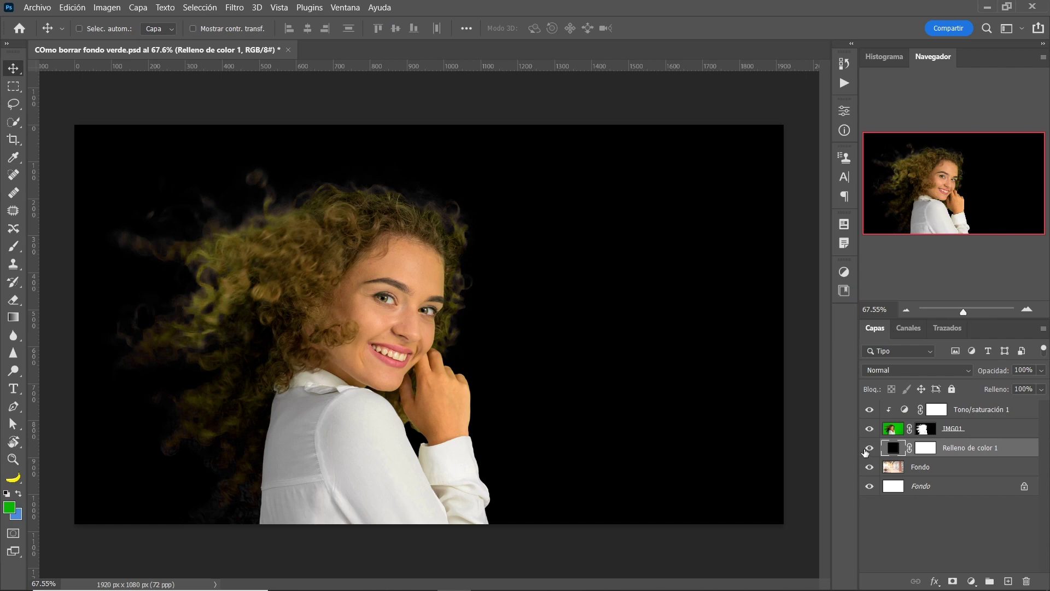
{"action": "left_click", "coordinate": [869, 449]}
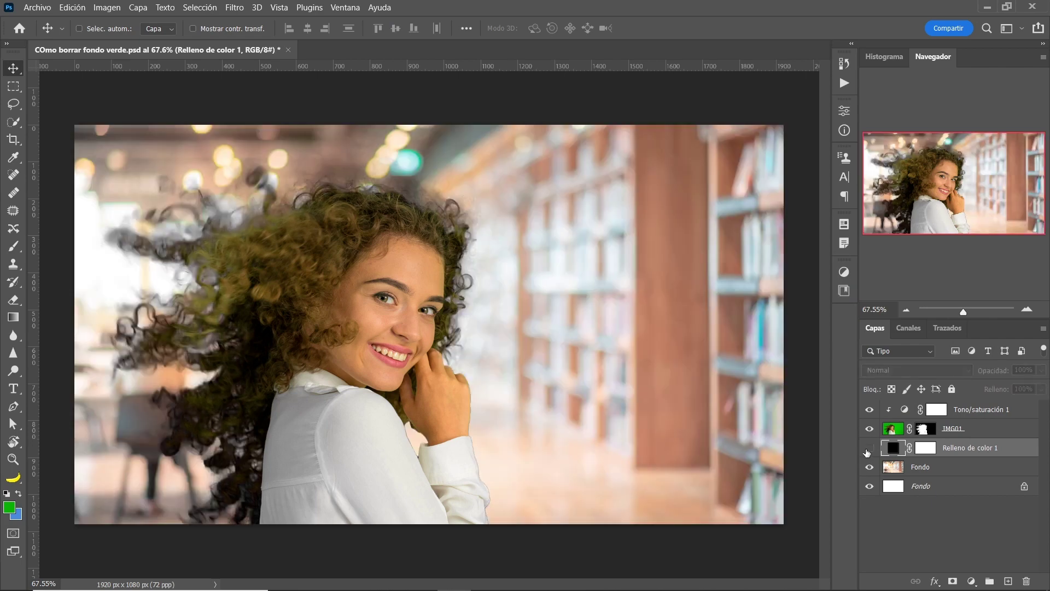
{"action": "mouse_move", "coordinate": [949, 450]}
{"action": "left_mouse_down"}
{"action": "mouse_move", "coordinate": [1021, 583]}
{"action": "mouse_move", "coordinate": [985, 479]}
{"action": "left_mouse_up"}
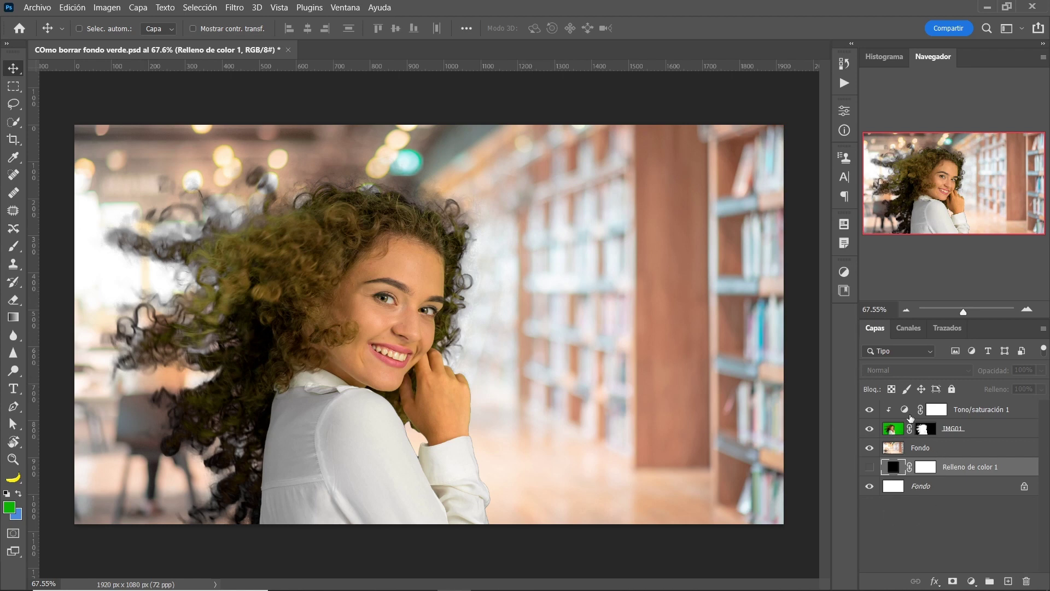
- Reset the Verdes lightness to 0 and ease saturation up to -86
{"action": "double_click", "coordinate": [904, 410]}
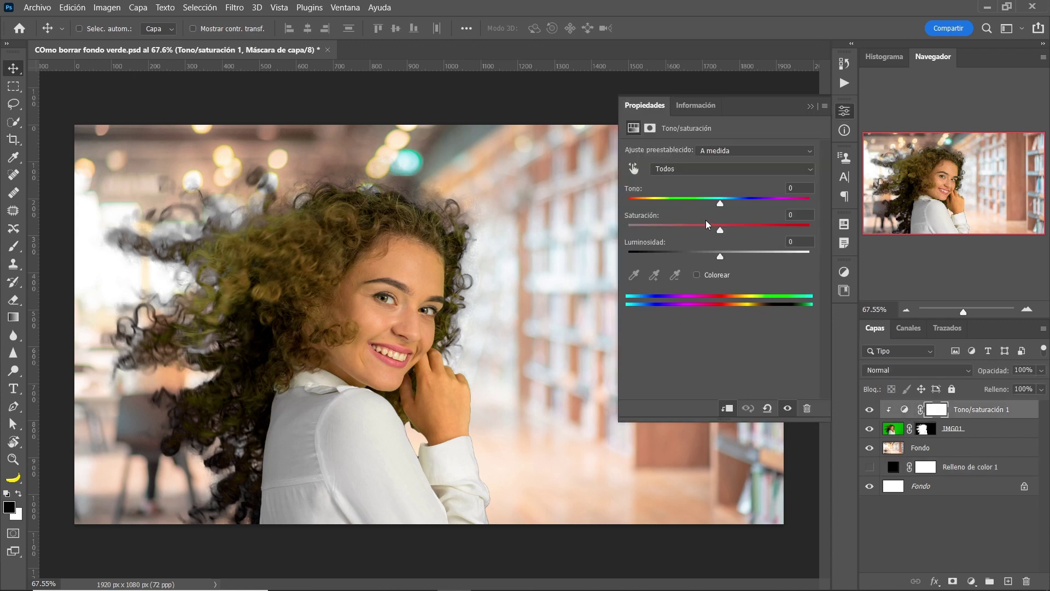
{"action": "left_click", "coordinate": [734, 165]}
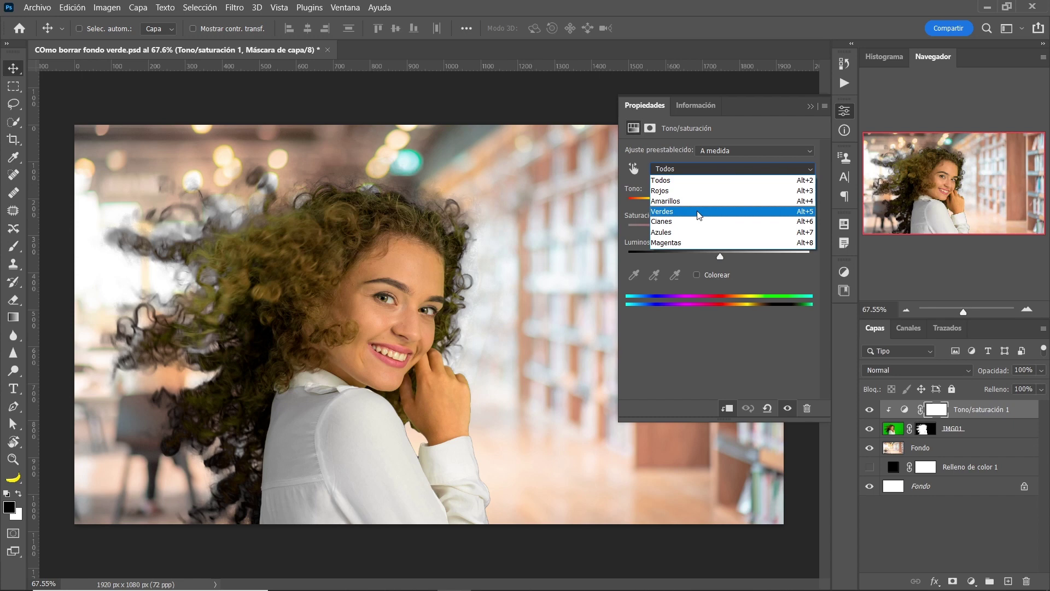
{"action": "left_click", "coordinate": [698, 212]}
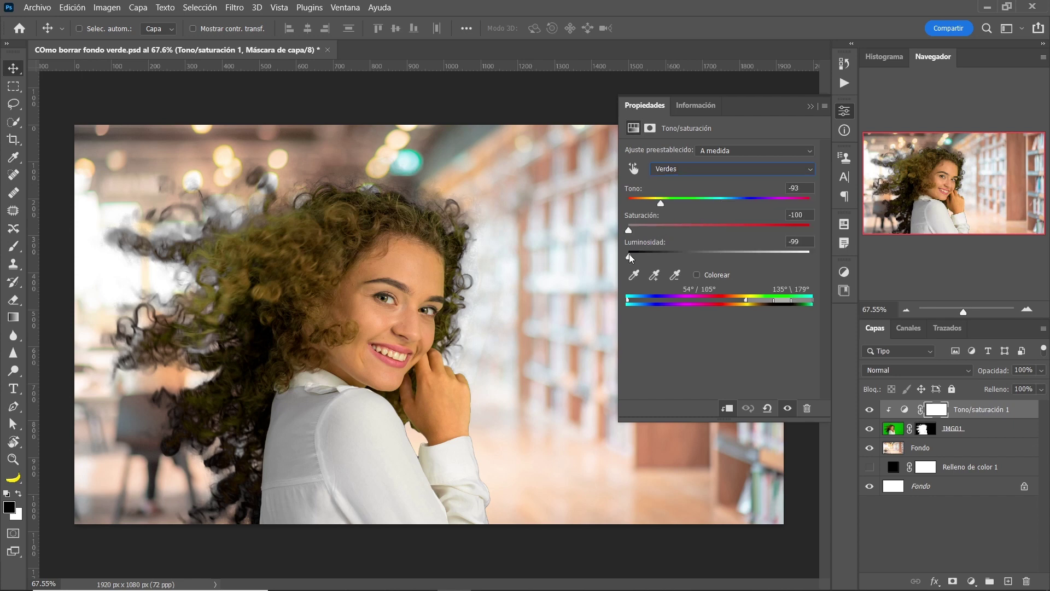
{"action": "mouse_move", "coordinate": [630, 256]}
{"action": "left_mouse_down"}
{"action": "mouse_move", "coordinate": [850, 258]}
{"action": "mouse_move", "coordinate": [740, 257]}
{"action": "left_mouse_up"}
{"action": "type", "text": "+2"}
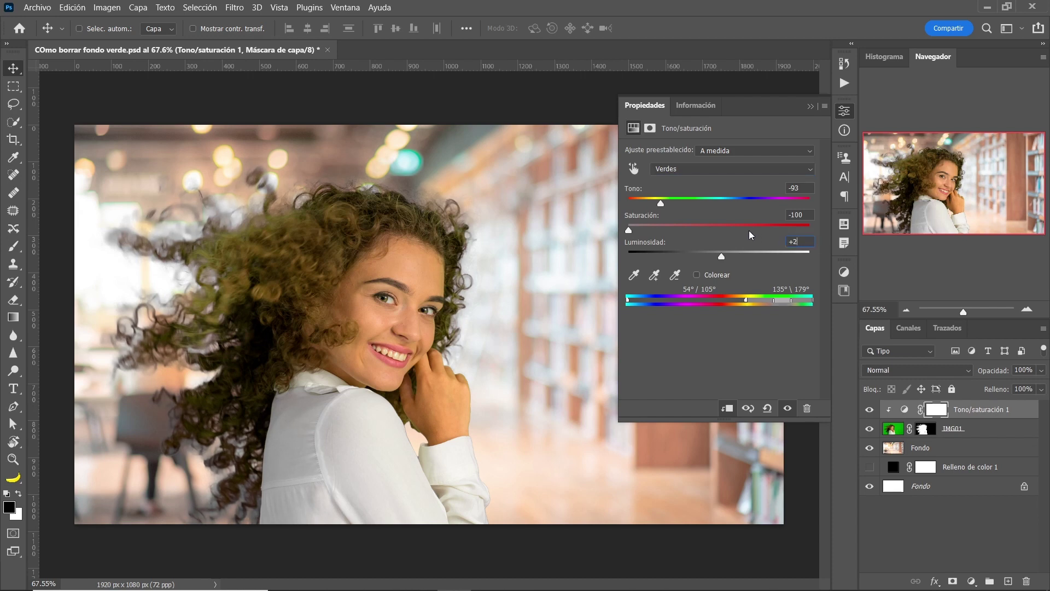
{"action": "key", "text": "BackSpace"}
{"action": "key", "text": "BackSpace"}
{"action": "key", "text": "BackSpace"}
{"action": "type", "text": "0"}
{"action": "left_click", "coordinate": [788, 220]}
{"action": "left_click_drag", "start_coordinate": [629, 229], "coordinate": [641, 230]}
{"action": "left_click", "coordinate": [811, 106]}
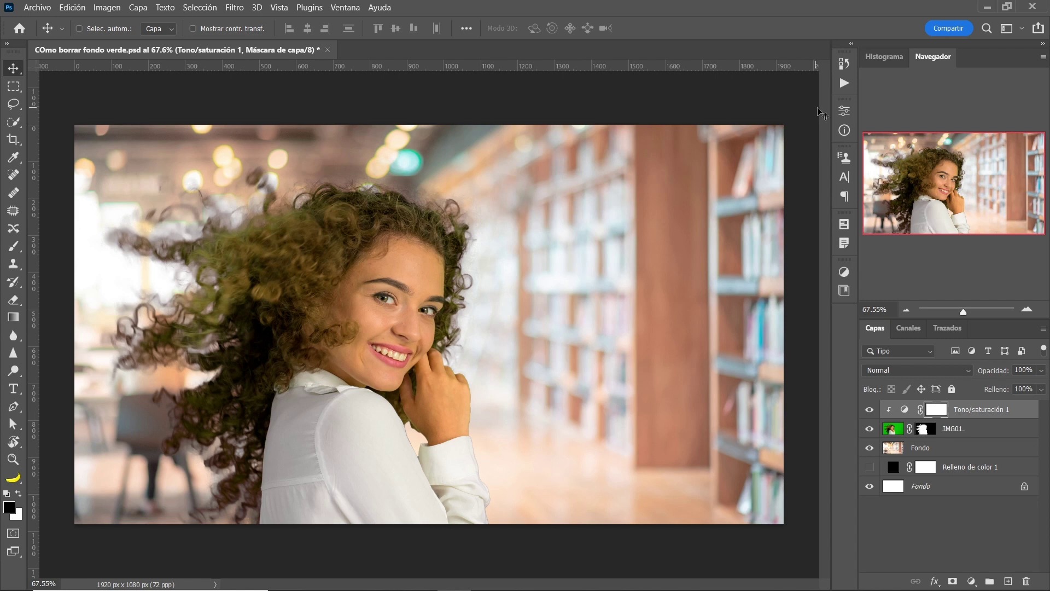
- Deselect the adjustment layer to show the document properties and scroll through them
{"action": "left_click", "coordinate": [844, 111]}
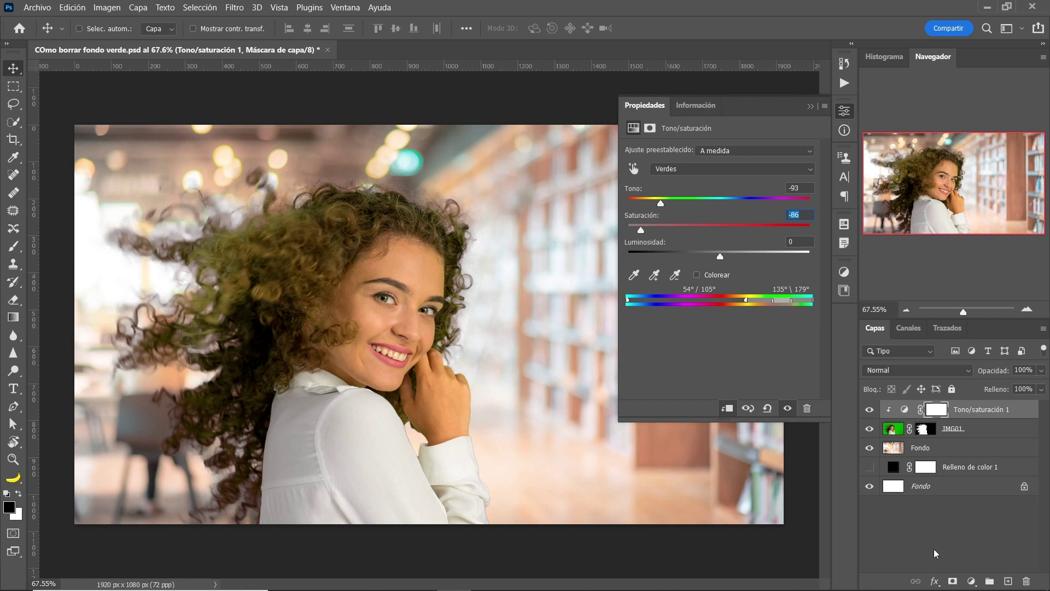
{"action": "left_click", "coordinate": [913, 519]}
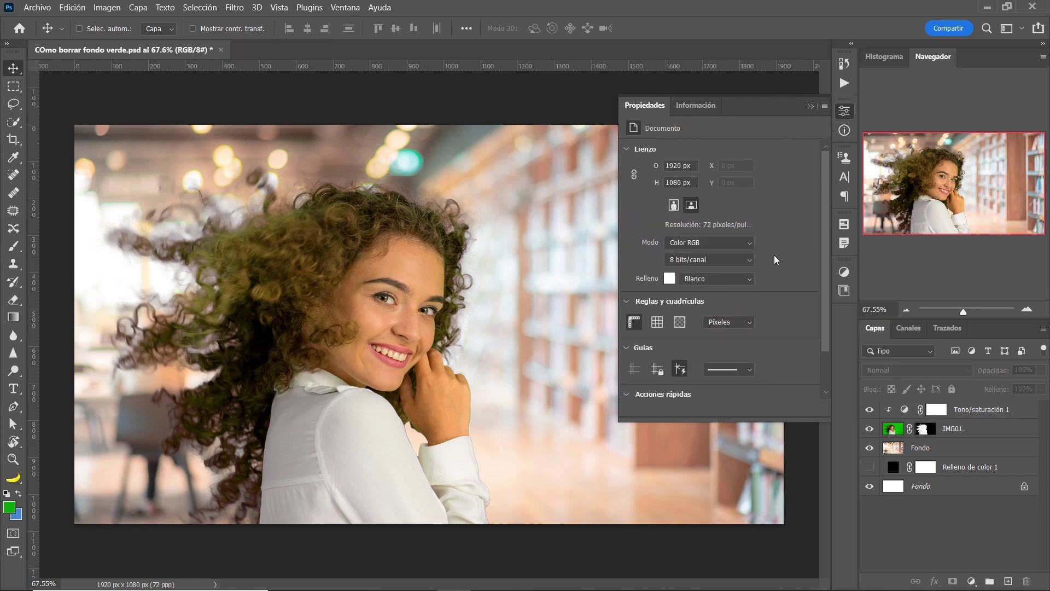
{"action": "scroll", "coordinate": [819, 302], "scroll_direction": "down", "scroll_amount": 1}
{"action": "scroll", "coordinate": [793, 310], "scroll_direction": "down", "scroll_amount": 1}
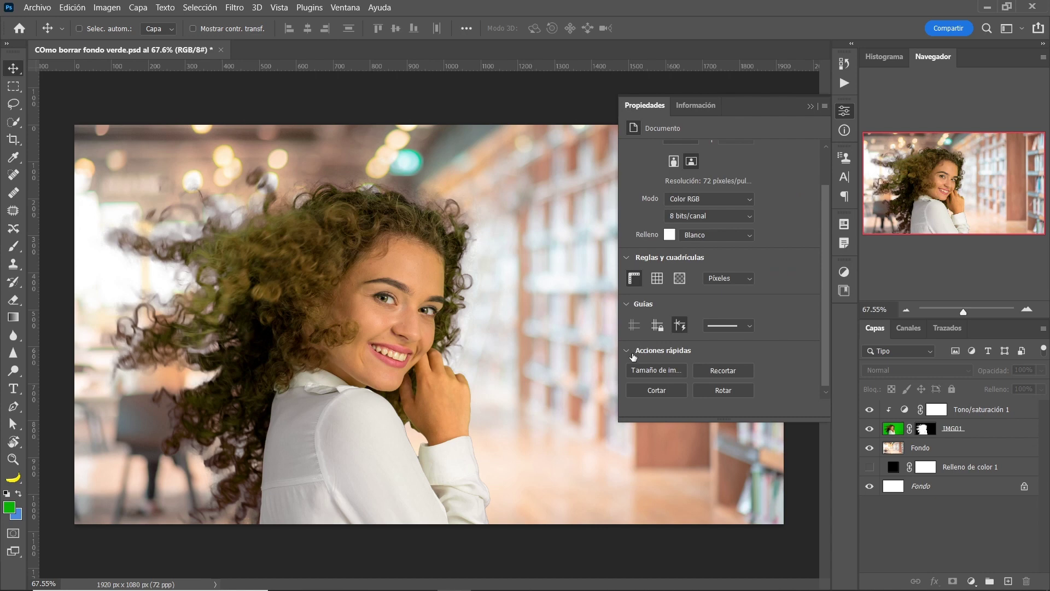
{"action": "scroll", "coordinate": [657, 359], "scroll_direction": "down", "scroll_amount": 1}
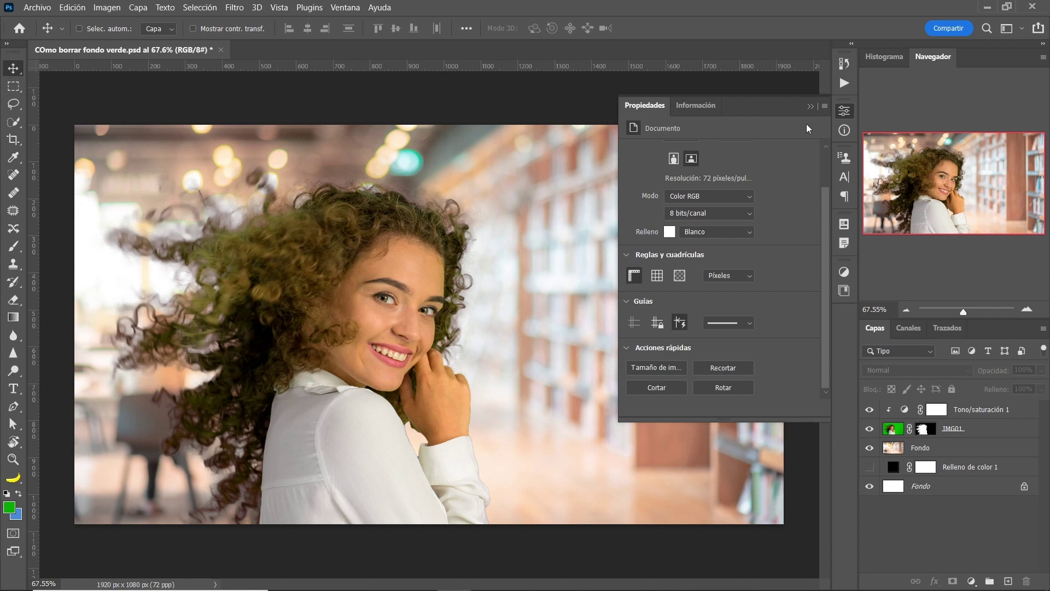
{"action": "left_click", "coordinate": [809, 106]}
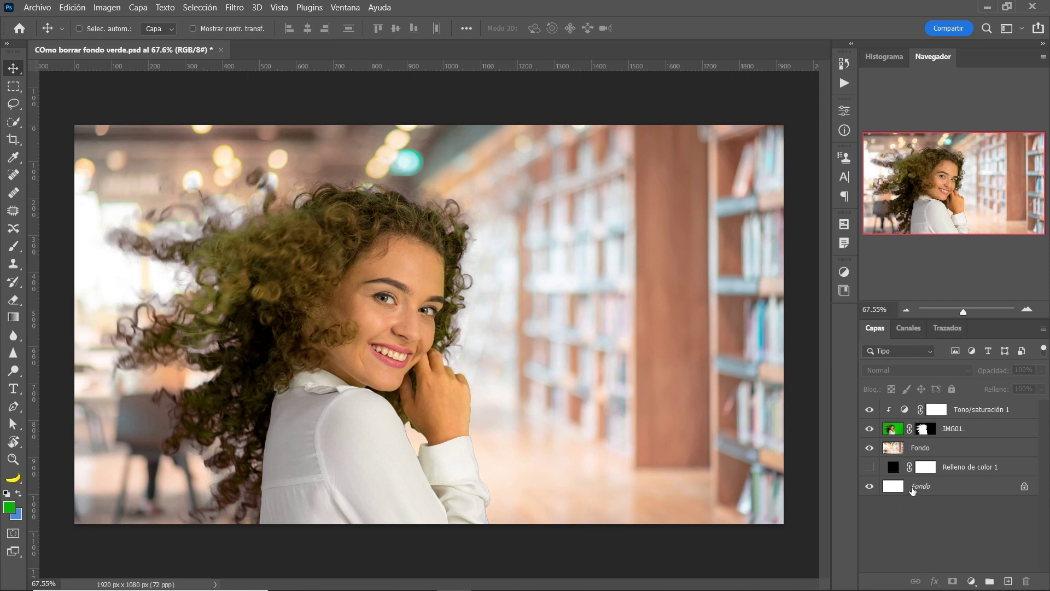
{"action": "left_click", "coordinate": [842, 111]}
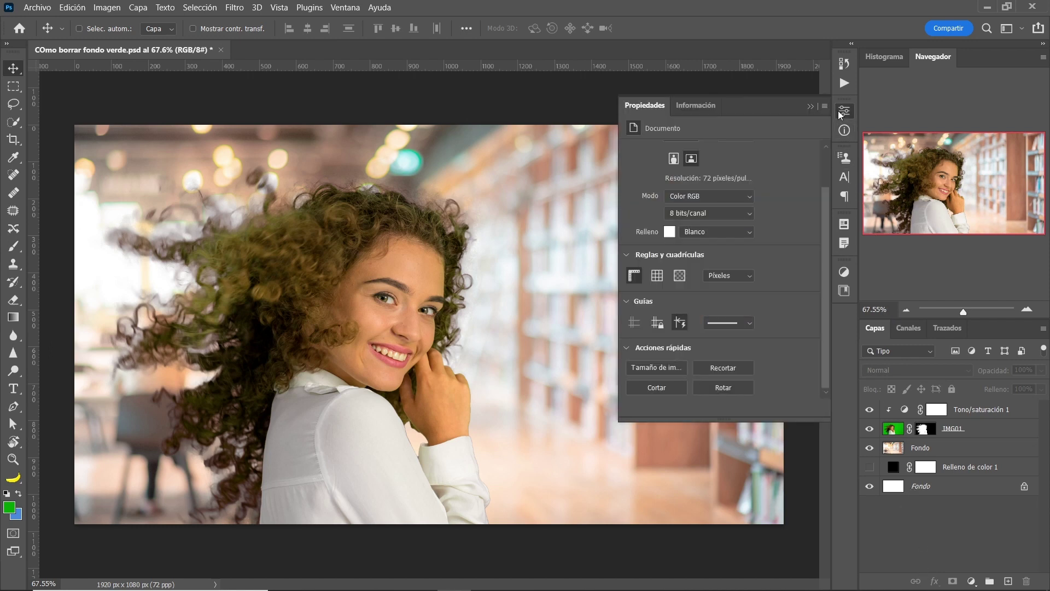
{"action": "scroll", "coordinate": [788, 268], "scroll_direction": "up", "scroll_amount": 2}
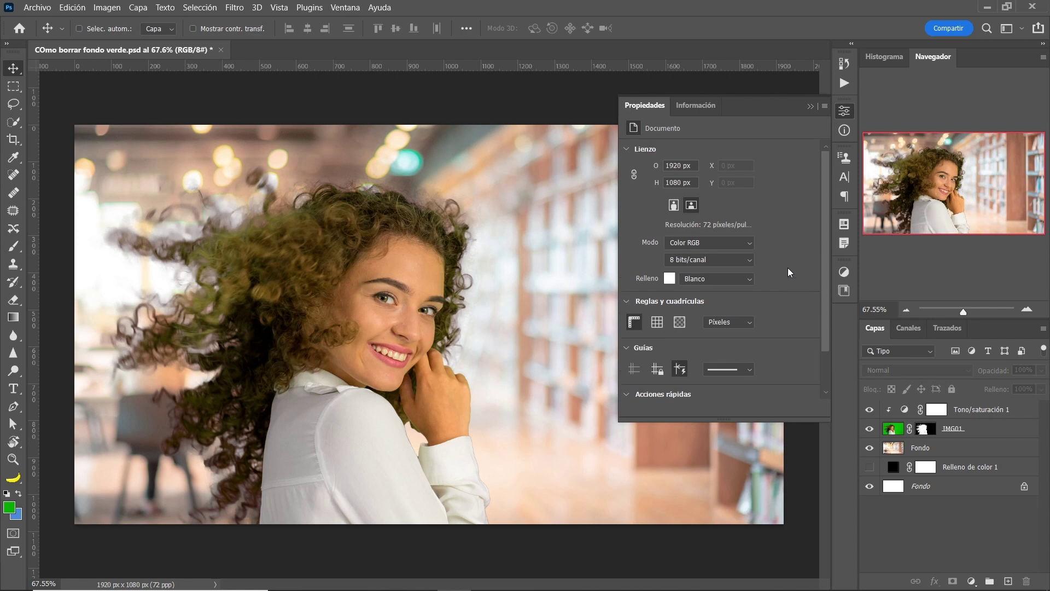
{"action": "scroll", "coordinate": [788, 268], "scroll_direction": "down", "scroll_amount": 2}
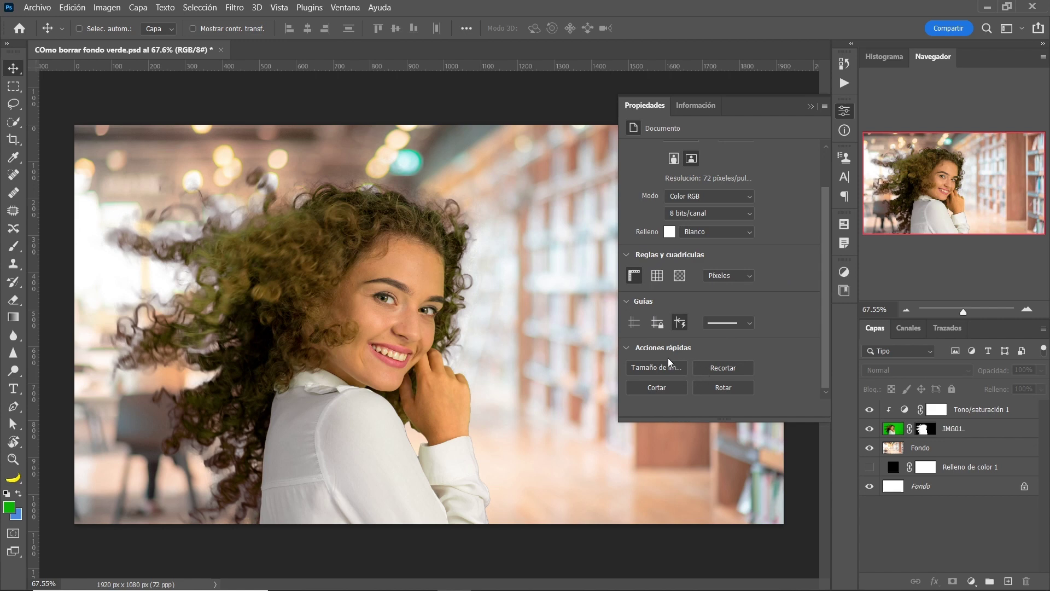
- Check Image Size at 1920 × 1080 px, 72 ppi, cancel unchanged, and reshow document properties
{"action": "left_click", "coordinate": [695, 105]}
{"action": "left_click", "coordinate": [645, 104]}
{"action": "left_click", "coordinate": [664, 367]}
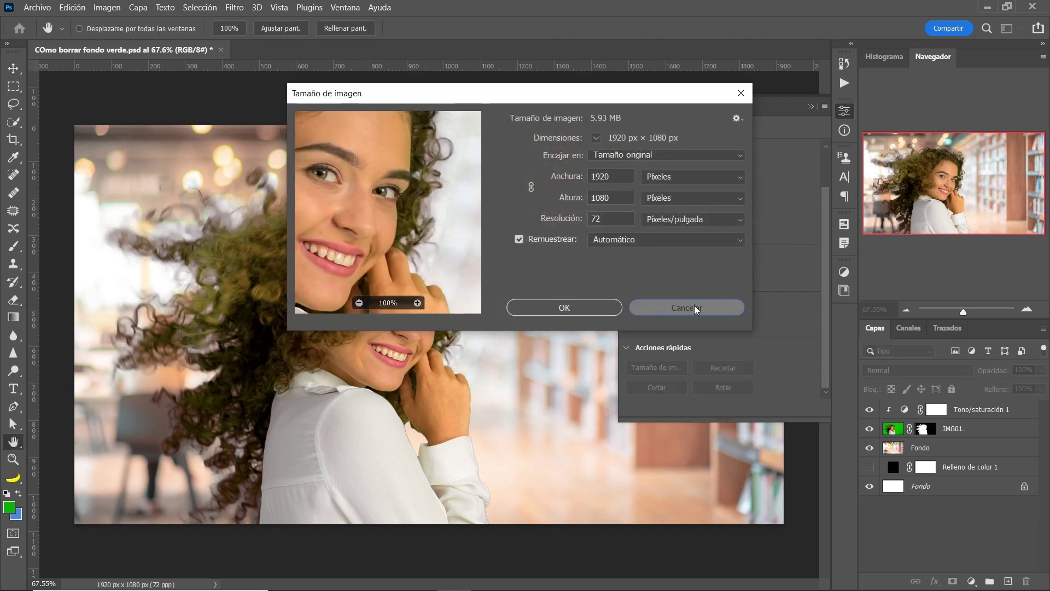
{"action": "key", "text": "Escape"}
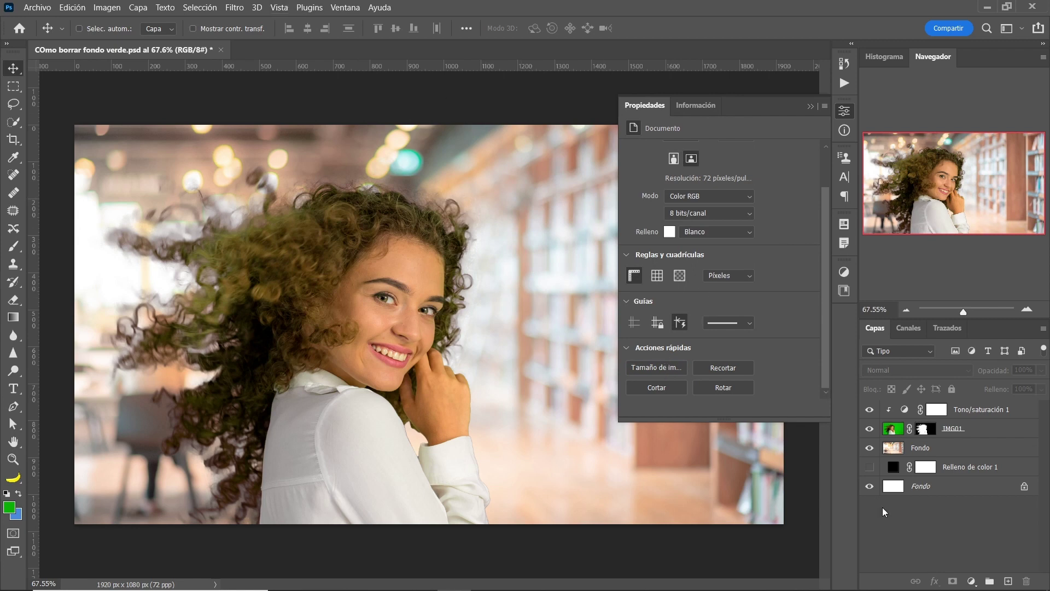
{"action": "left_click", "coordinate": [811, 106]}
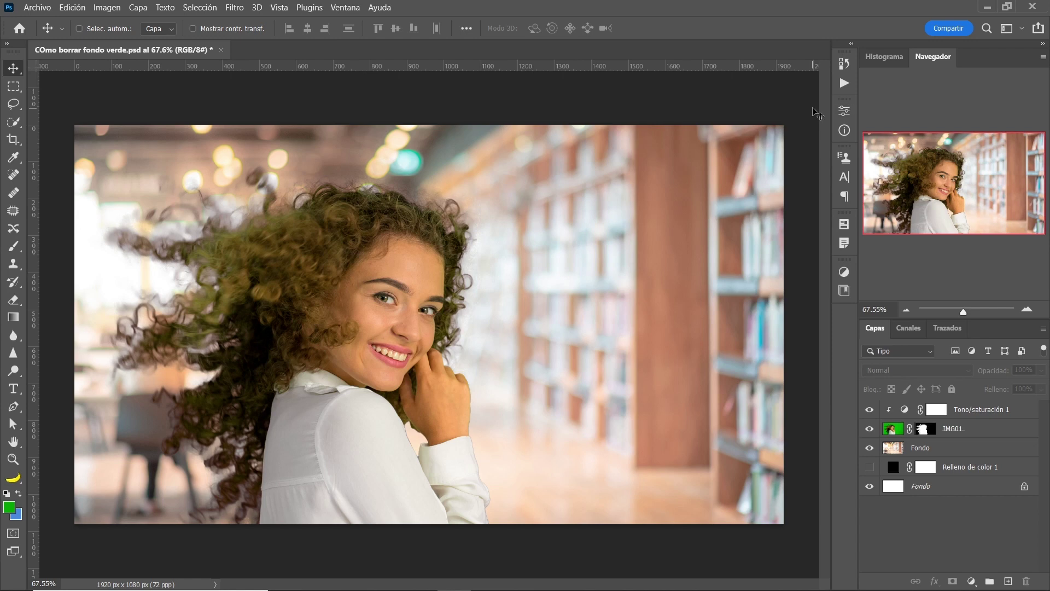
{"action": "left_click", "coordinate": [847, 131]}
{"action": "left_click", "coordinate": [844, 110]}
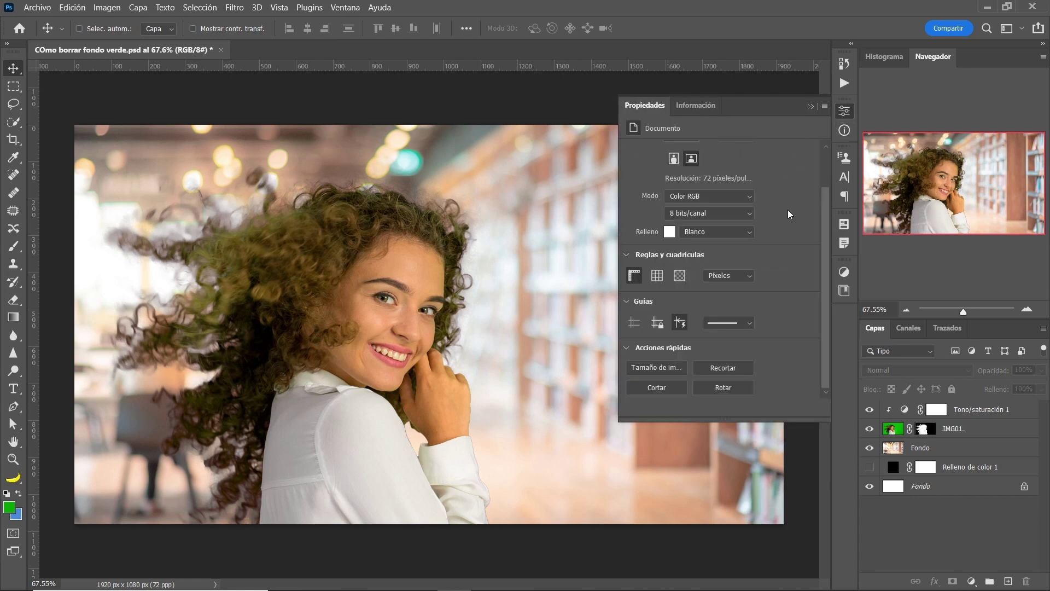
{"action": "scroll", "coordinate": [790, 233], "scroll_direction": "up", "scroll_amount": 1}
{"action": "scroll", "coordinate": [781, 285], "scroll_direction": "up", "scroll_amount": 1}
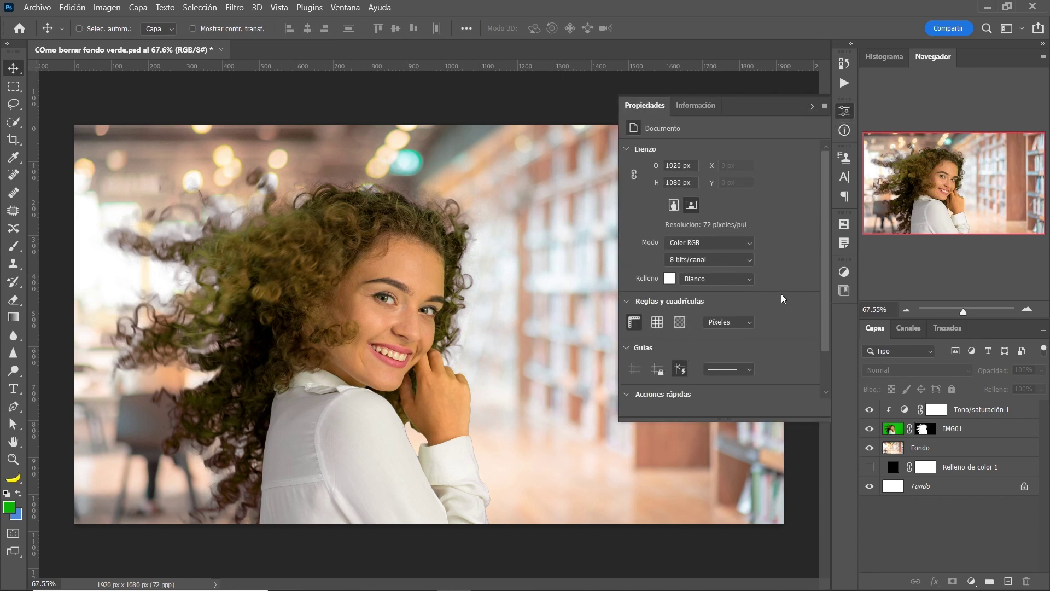
{"action": "scroll", "coordinate": [781, 293], "scroll_direction": "down", "scroll_amount": 2}
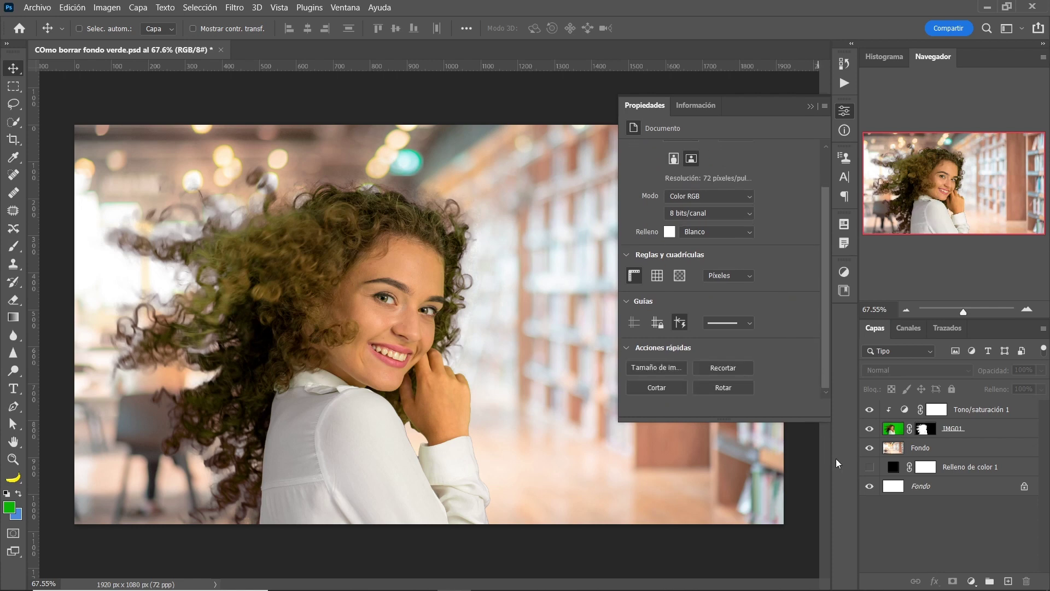
- Run the Ajustar iluminación quick action on the bottom Fondo layer, making it Capa 0
{"action": "left_click", "coordinate": [948, 488]}
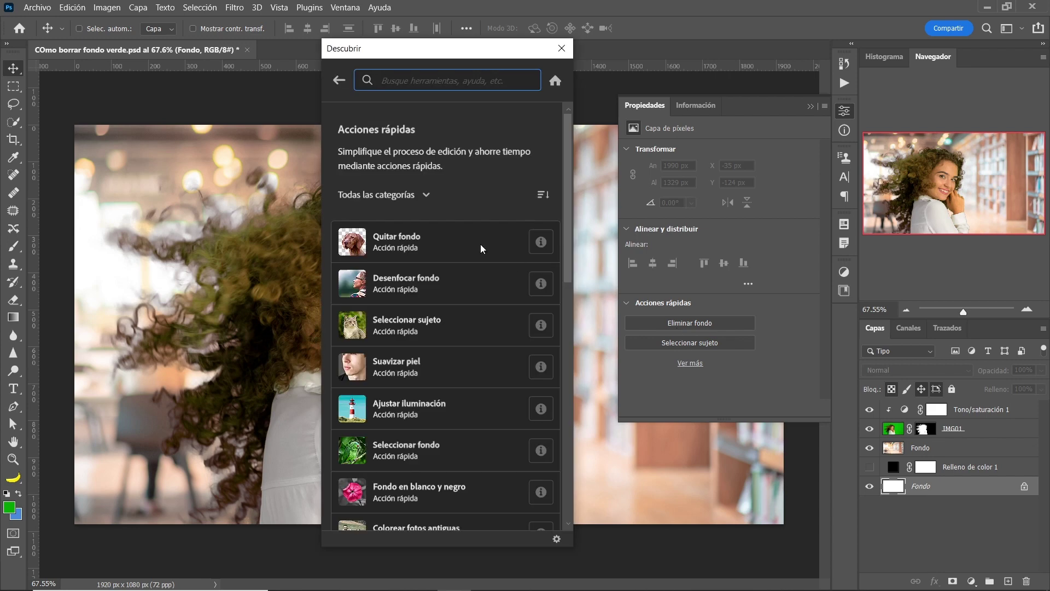
{"action": "left_click_drag", "start_coordinate": [417, 64], "coordinate": [652, 41]}
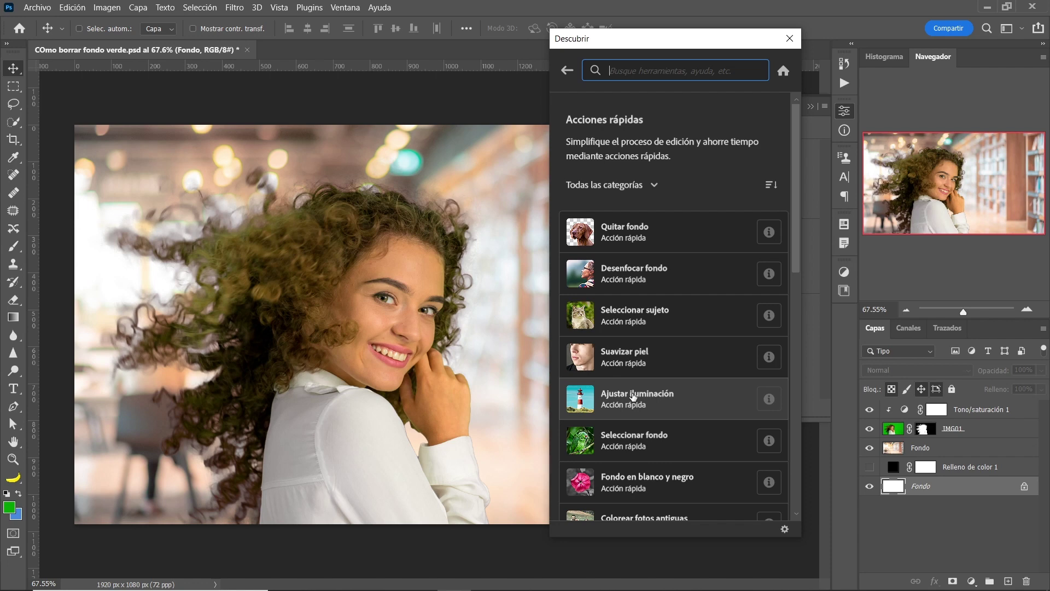
{"action": "left_click", "coordinate": [632, 395]}
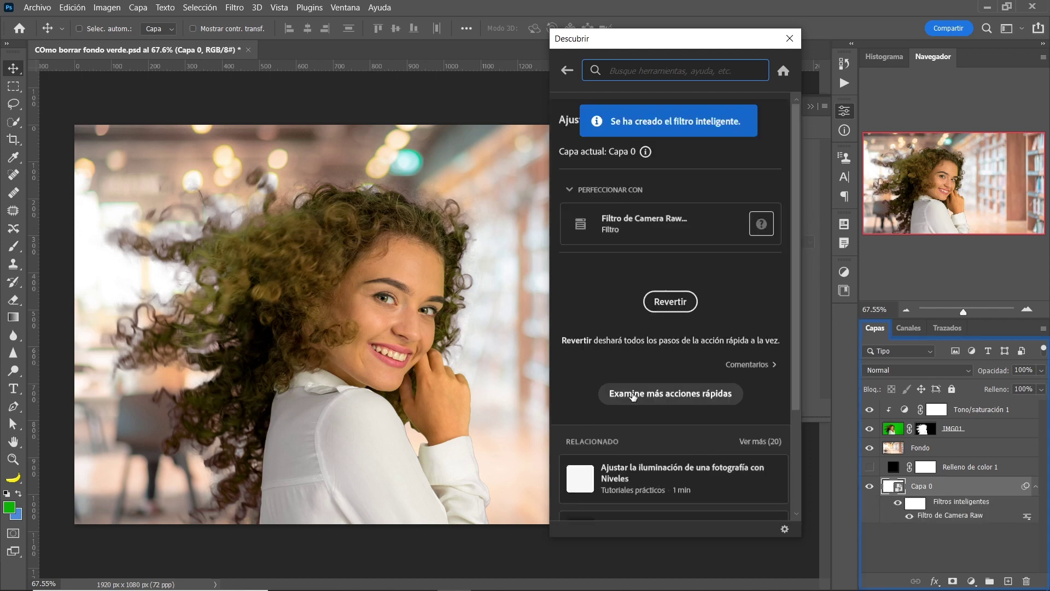
{"action": "left_click", "coordinate": [790, 38]}
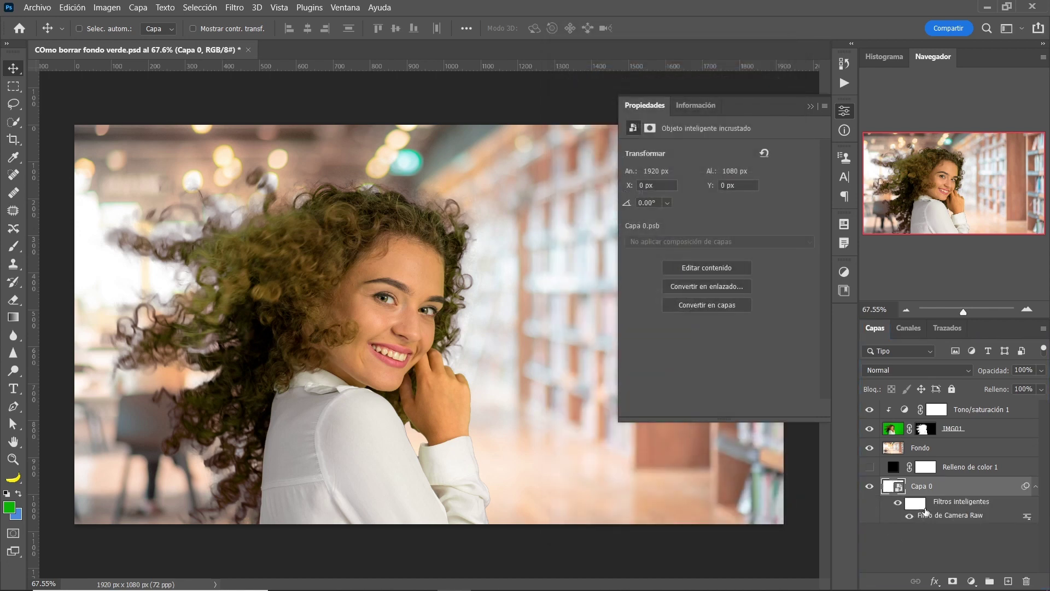
- Duplicate Tono/saturación 1, IMG01 and Fondo with Ctrl+J and merge the copies with Ctrl+E
{"action": "left_click_drag", "start_coordinate": [954, 490], "coordinate": [955, 496]}
{"action": "key", "text": "ctrl+z"}
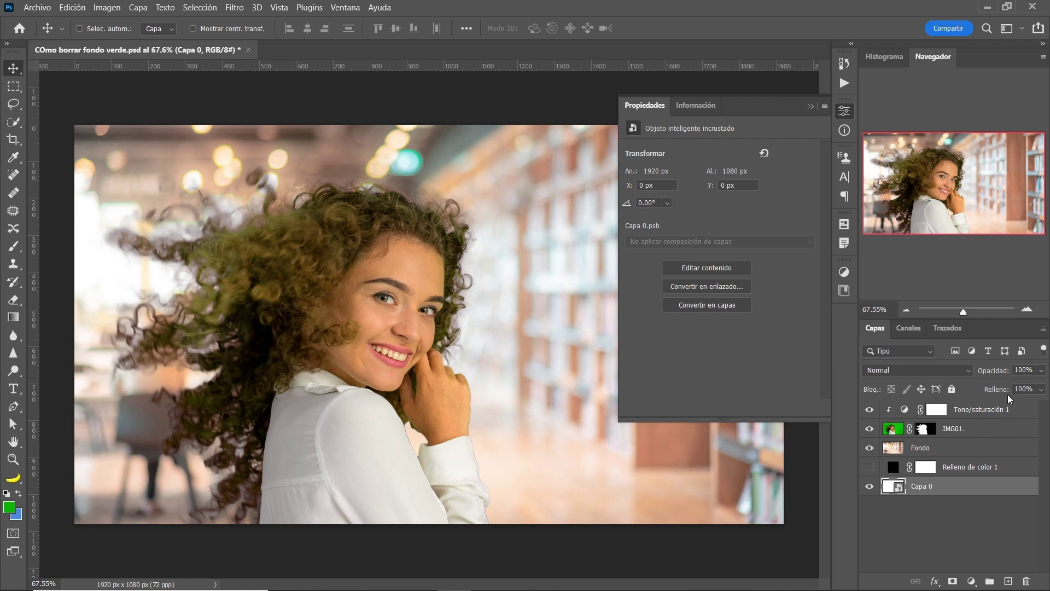
{"action": "left_click", "coordinate": [991, 411]}
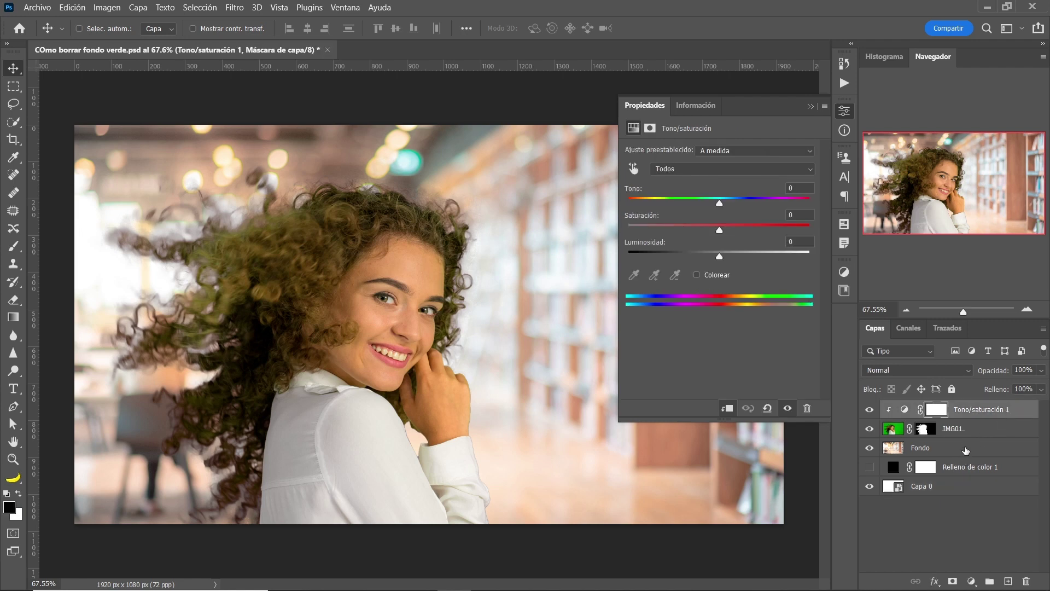
{"action": "left_click", "coordinate": [964, 449], "text": "shift"}
{"action": "key", "text": "ctrl"}
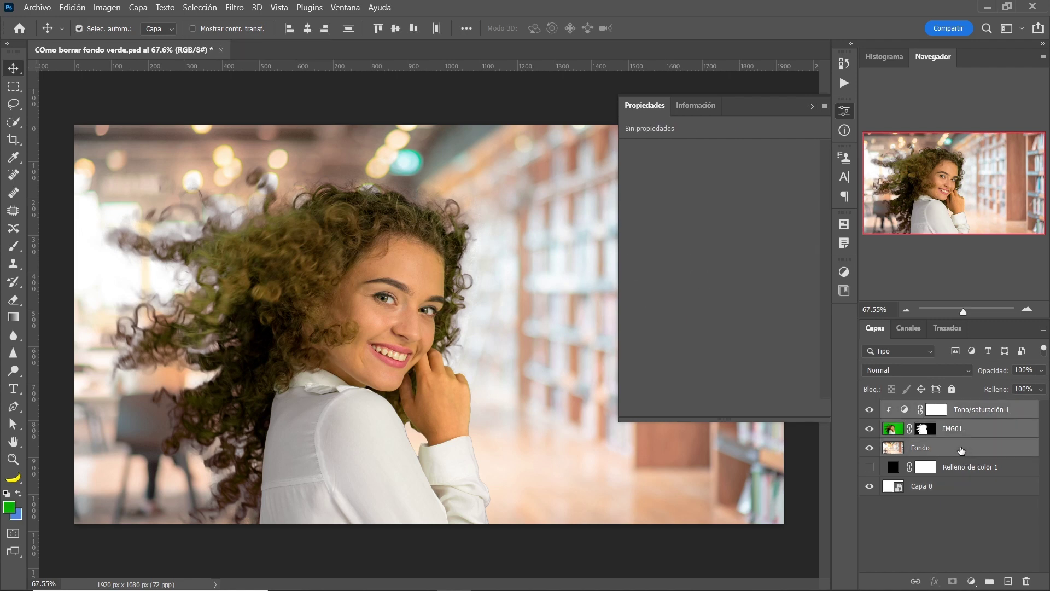
{"action": "key", "text": "ctrl+j"}
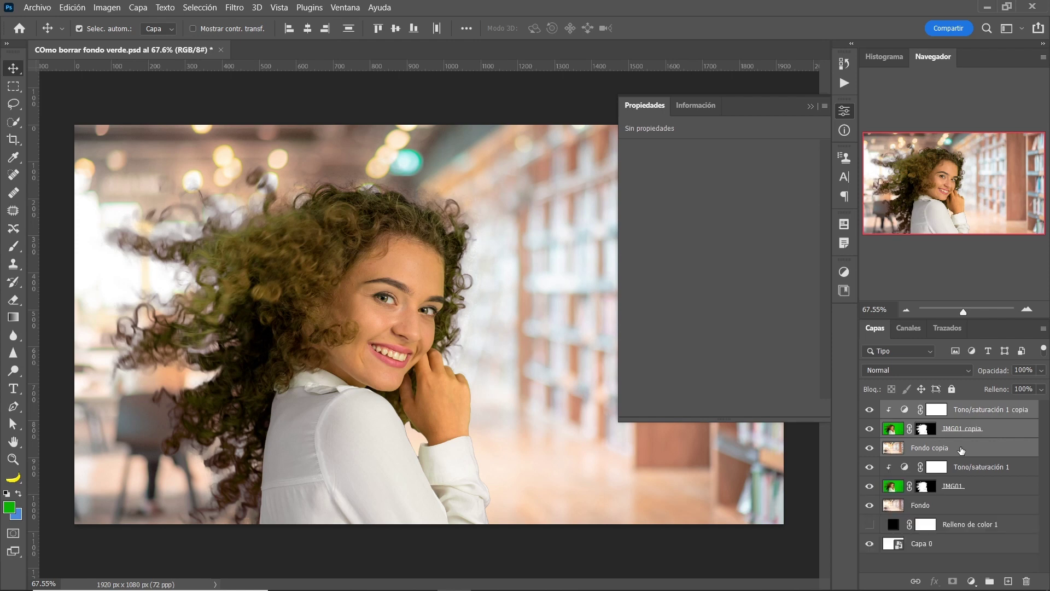
{"action": "key", "text": "ctrl"}
{"action": "key", "text": "ctrl+e"}
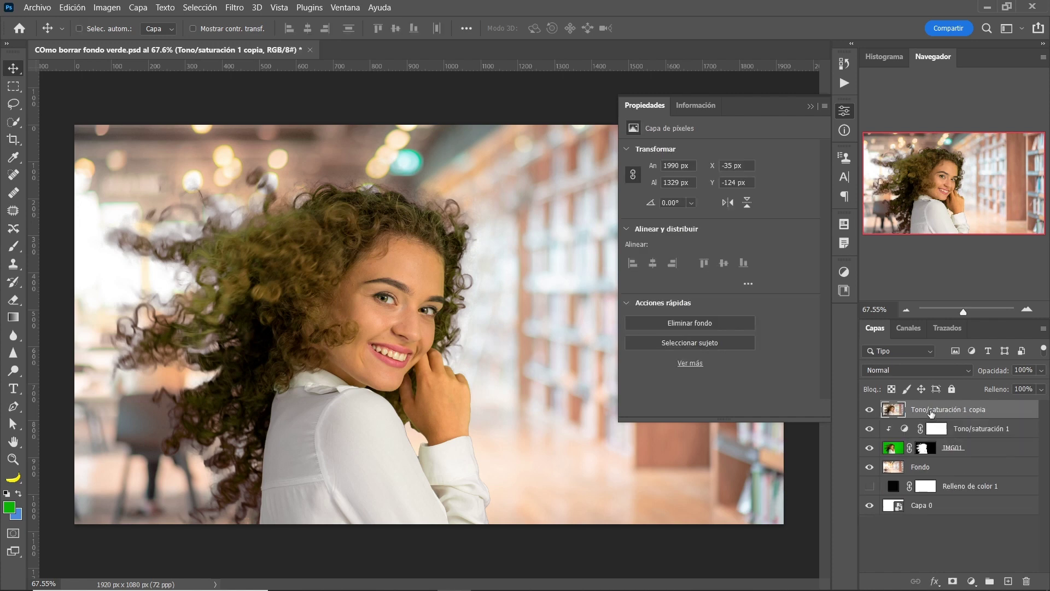
{"action": "left_click", "coordinate": [685, 364]}
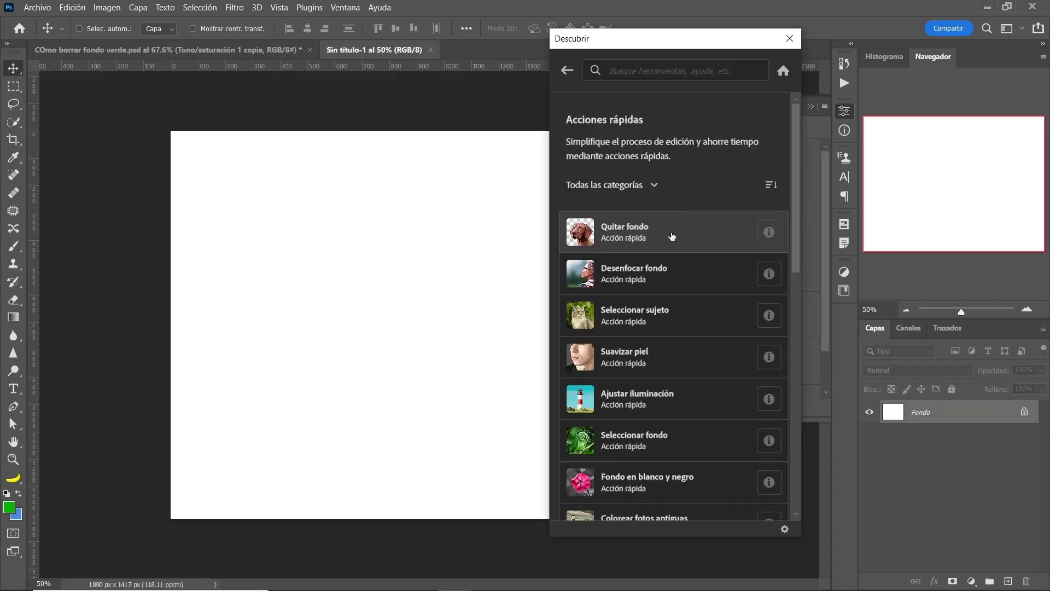
{"action": "left_click", "coordinate": [659, 404]}
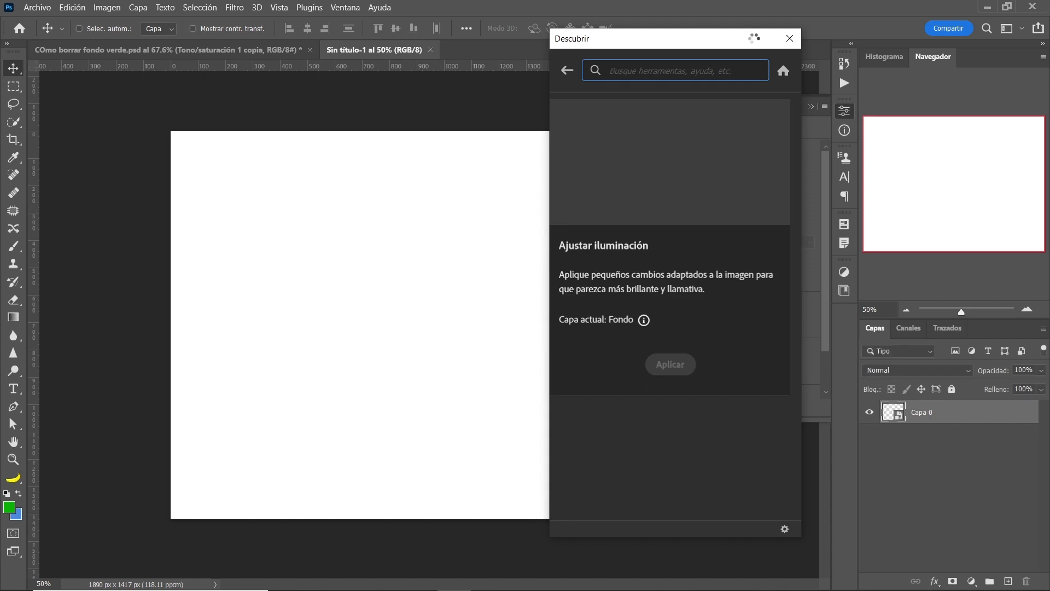
{"action": "left_click", "coordinate": [790, 39]}
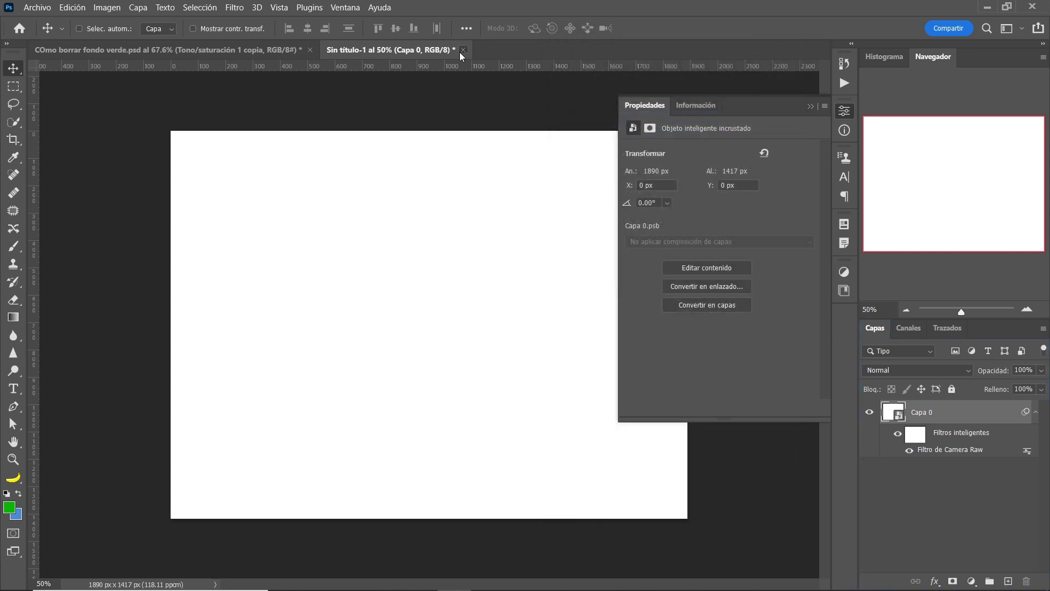
{"action": "left_click", "coordinate": [463, 50]}
{"action": "left_click", "coordinate": [569, 237]}
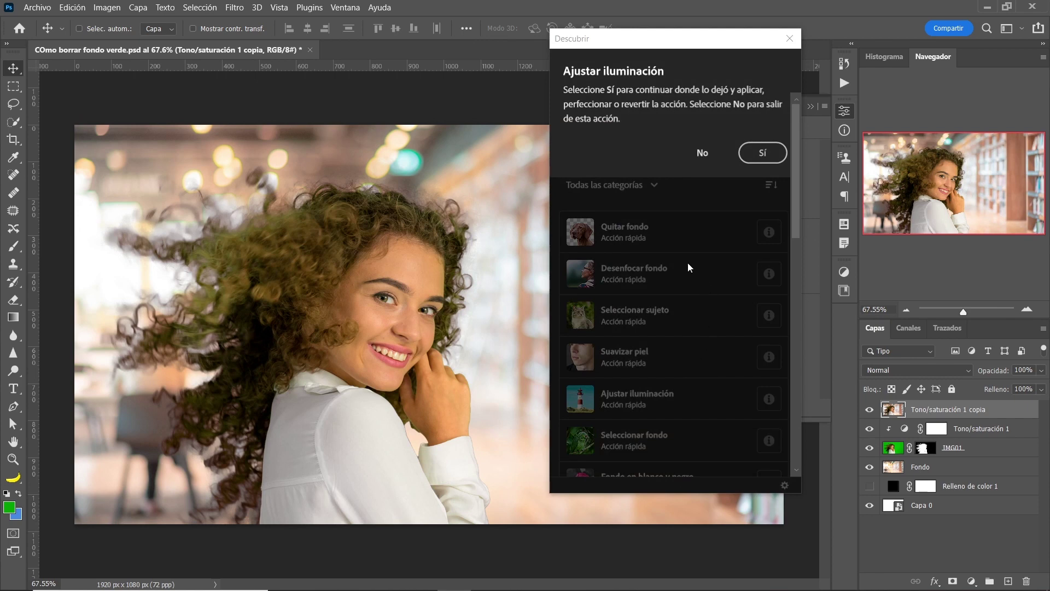
- Apply Ajustar iluminación to Tono/saturación 1 copia and toggle its visibility to compare
{"action": "left_click", "coordinate": [697, 151]}
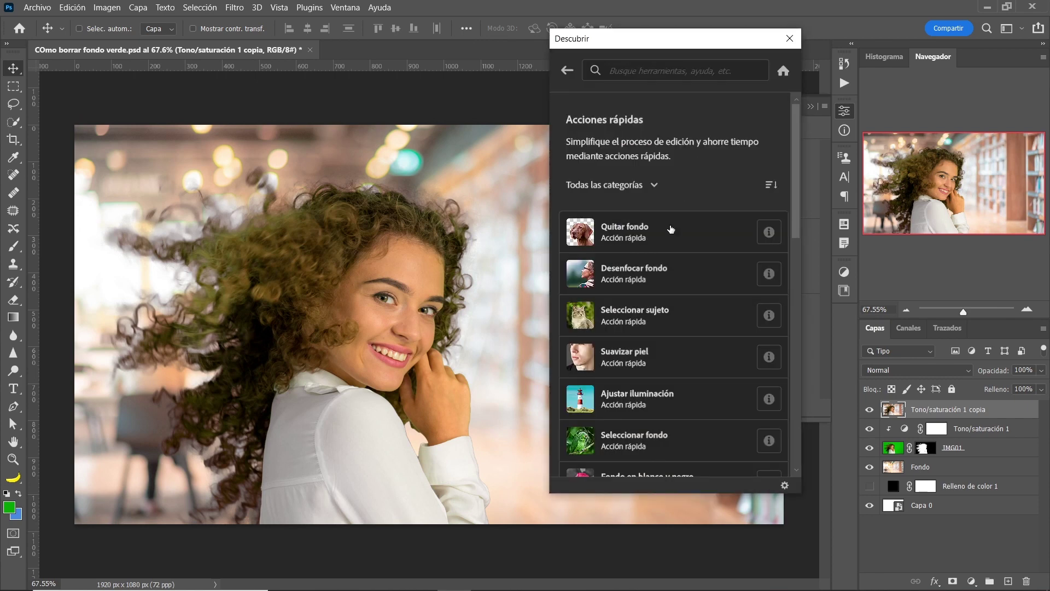
{"action": "left_click", "coordinate": [635, 391]}
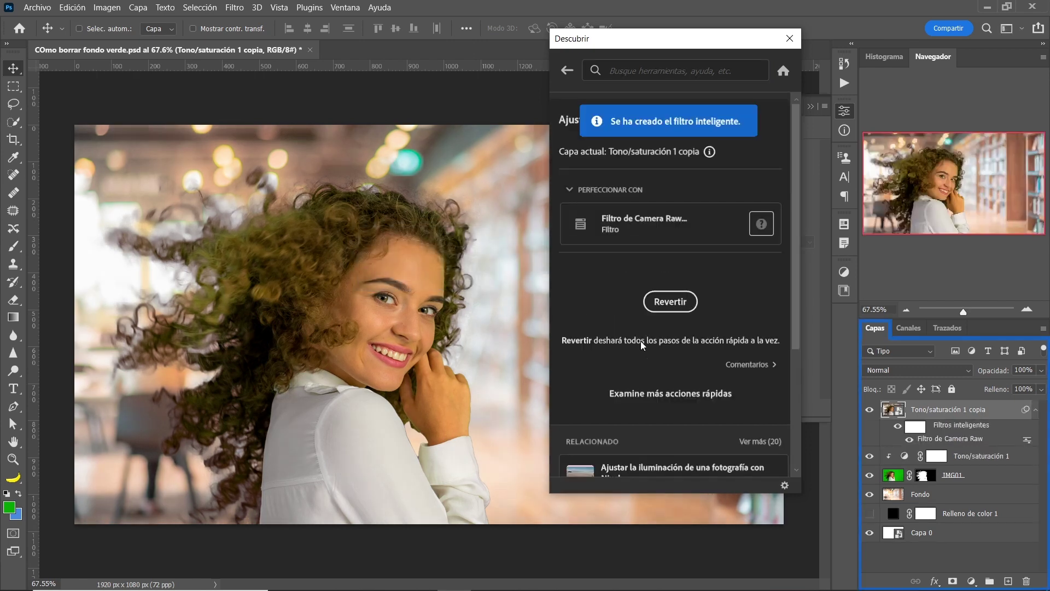
{"action": "left_click", "coordinate": [789, 38]}
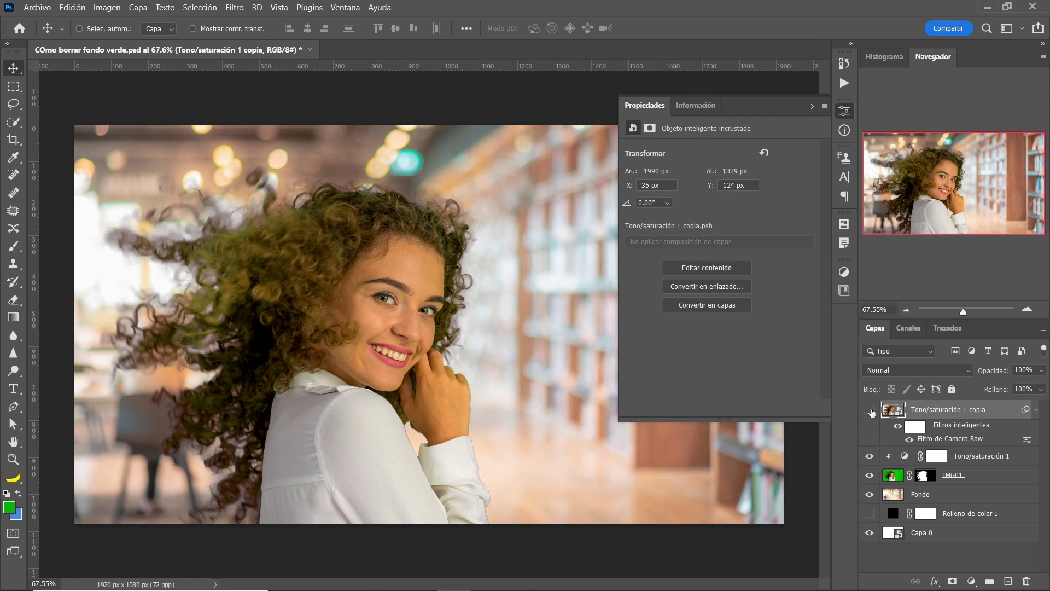
{"action": "left_click", "coordinate": [870, 409]}
{"action": "left_click", "coordinate": [870, 410]}
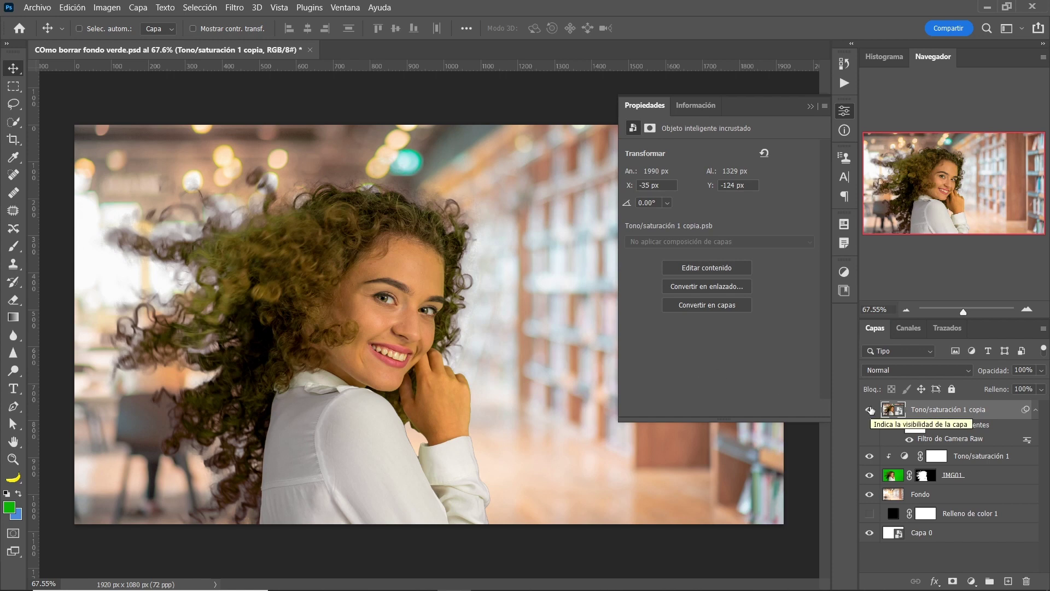
- Compare the merged layer's effect, zoom in slightly on the photo, and show the Ajustes panel
{"action": "left_click", "coordinate": [870, 410]}
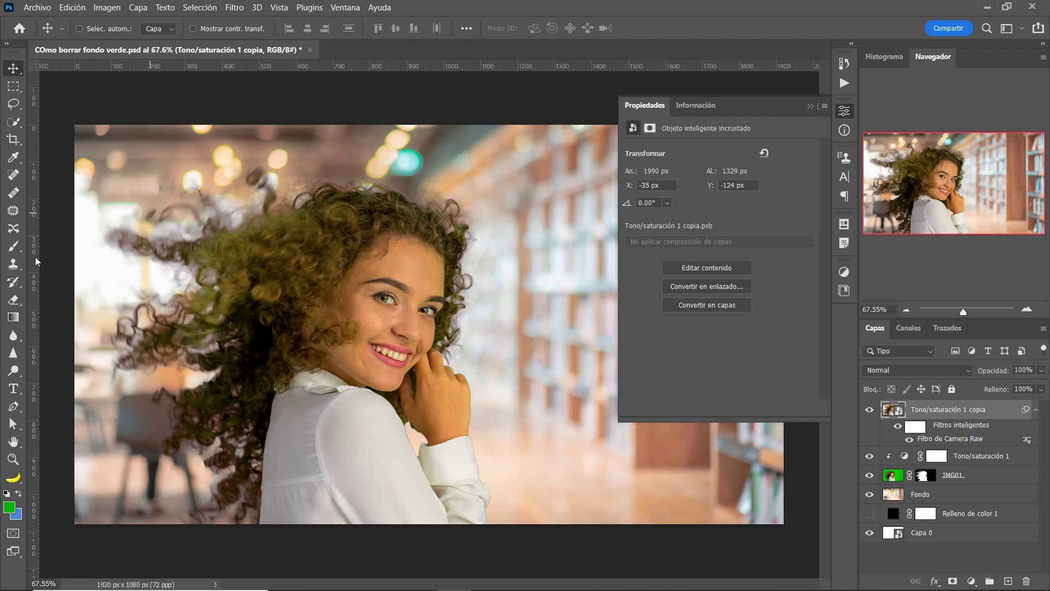
{"action": "left_click", "coordinate": [13, 459]}
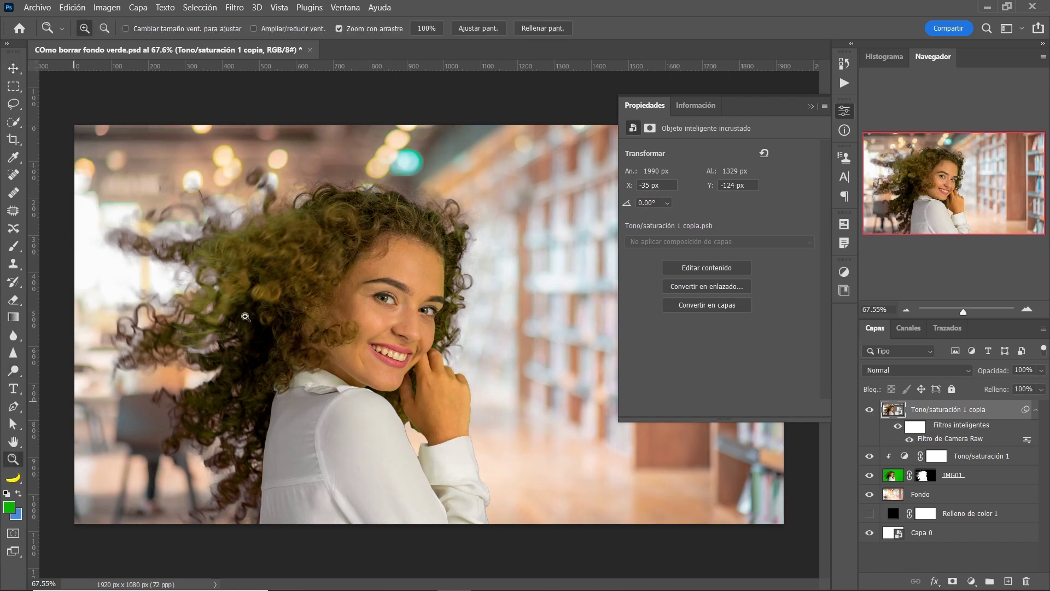
{"action": "mouse_move", "coordinate": [374, 170]}
{"action": "left_mouse_down"}
{"action": "mouse_move", "coordinate": [265, 195]}
{"action": "mouse_move", "coordinate": [378, 226]}
{"action": "left_mouse_up"}
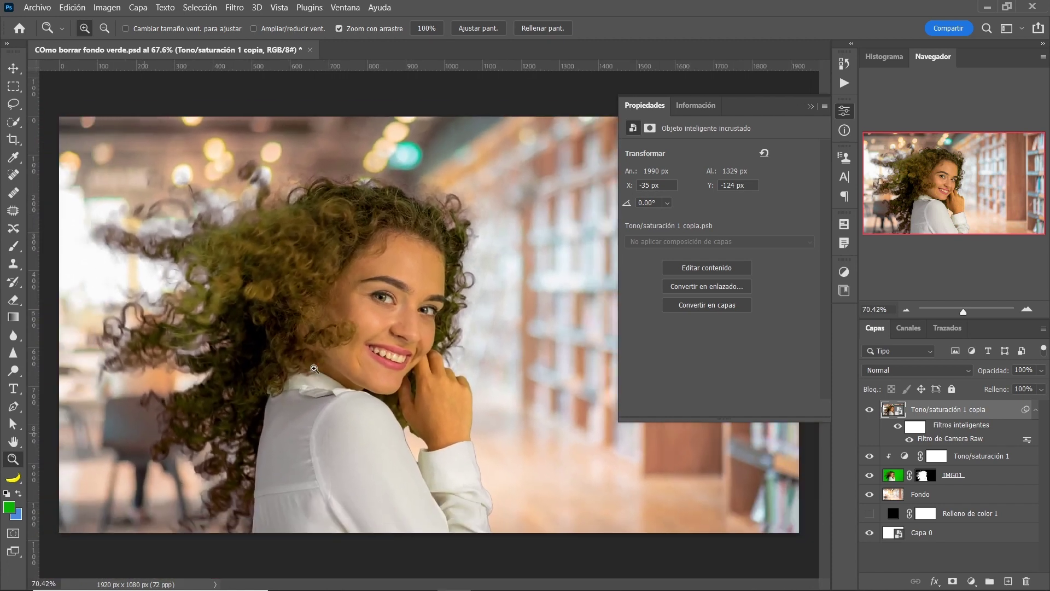
{"action": "left_click", "coordinate": [13, 67]}
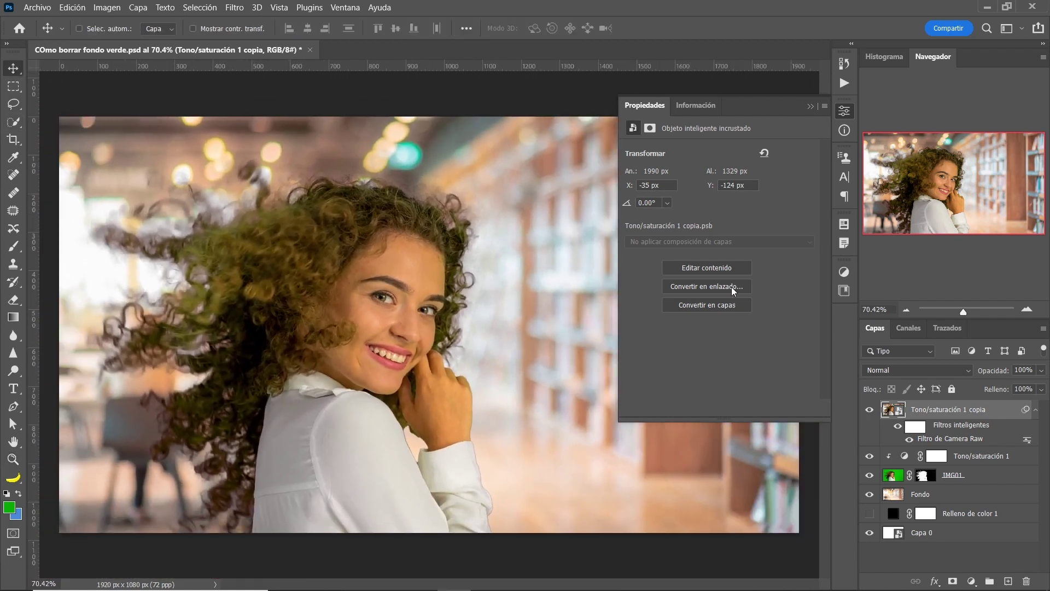
{"action": "left_click", "coordinate": [848, 269]}
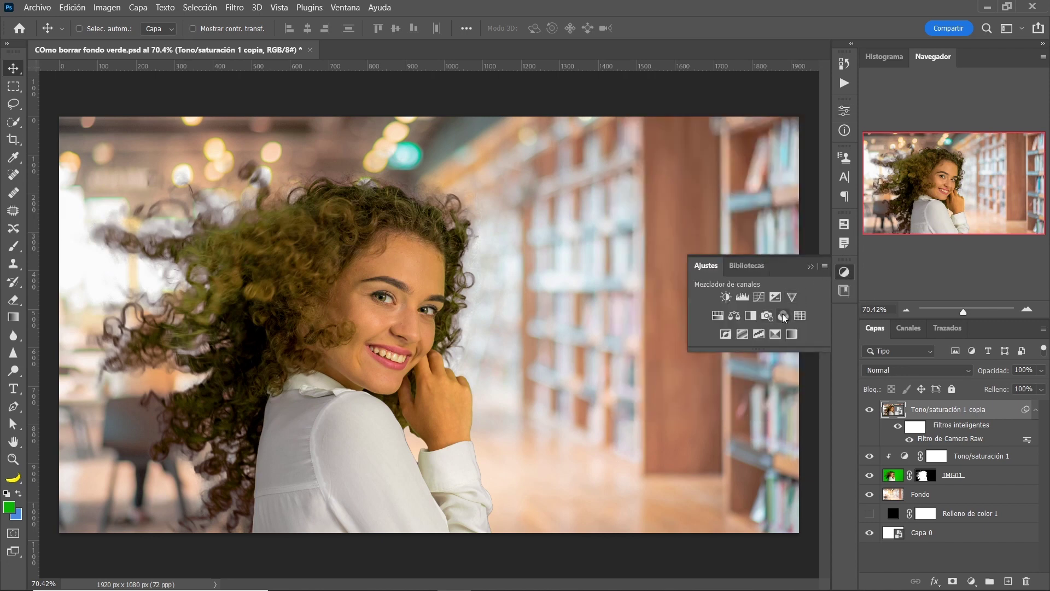
- Add an Equilibrio de color layer clipped to the merged layer, pushing midtones toward magenta and yellow
{"action": "left_click", "coordinate": [734, 316]}
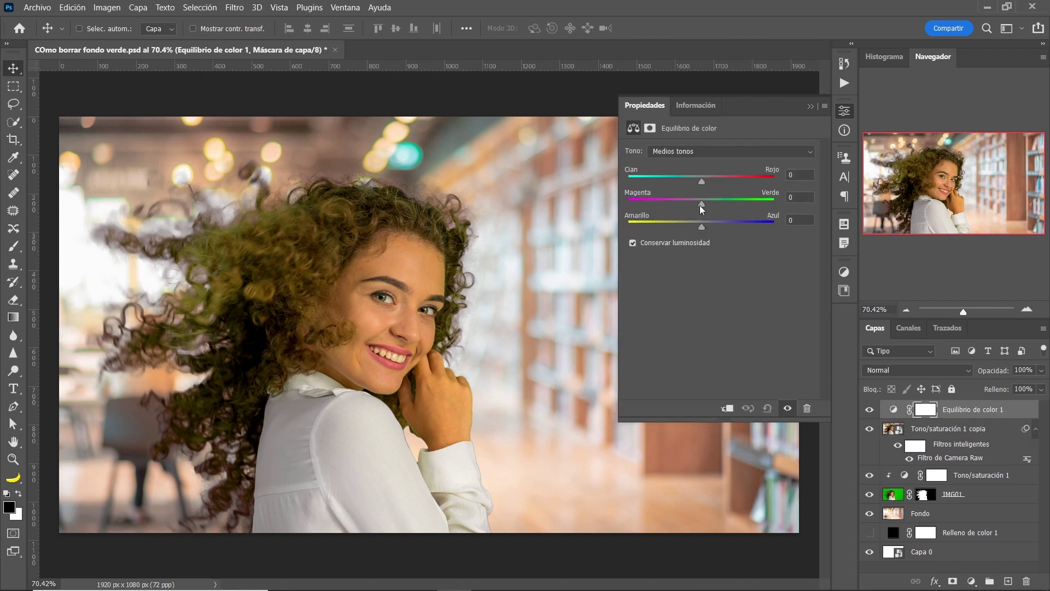
{"action": "left_click", "coordinate": [728, 409]}
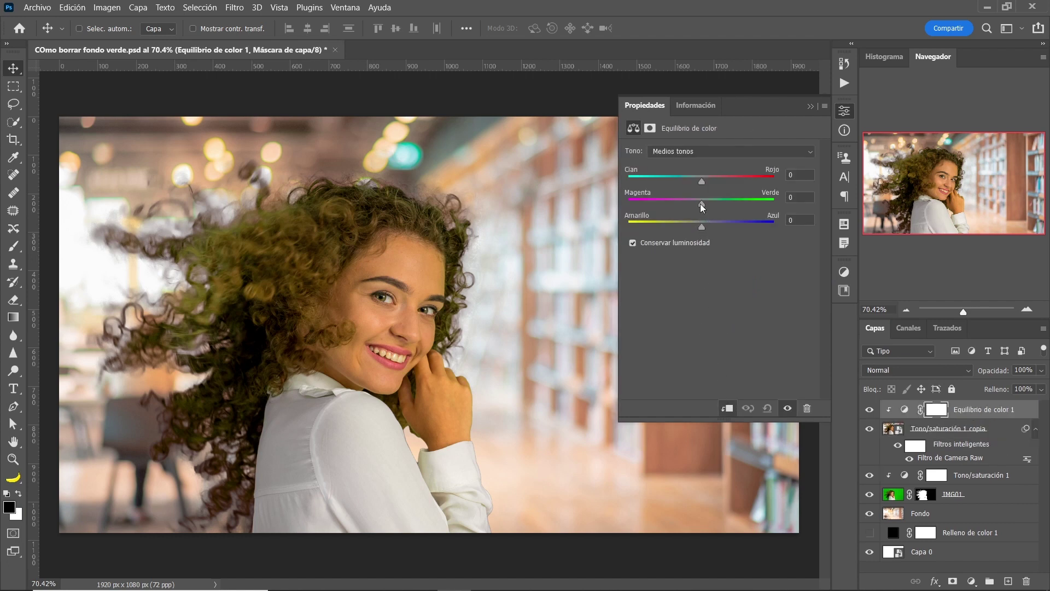
{"action": "mouse_move", "coordinate": [701, 203]}
{"action": "left_mouse_down"}
{"action": "mouse_move", "coordinate": [687, 177]}
{"action": "mouse_move", "coordinate": [700, 177]}
{"action": "left_mouse_up"}
{"action": "left_click_drag", "start_coordinate": [700, 226], "coordinate": [683, 221]}
- Warm the Iluminaciones to -6, -6, -12 and compare with the merged layer toggled
{"action": "left_click", "coordinate": [684, 151]}
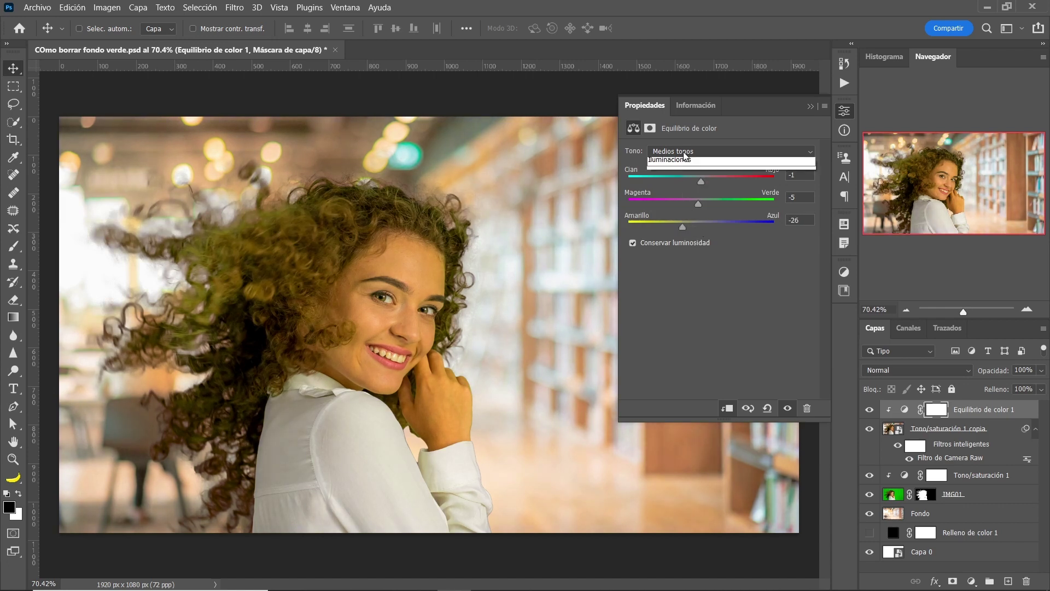
{"action": "left_click", "coordinate": [692, 184]}
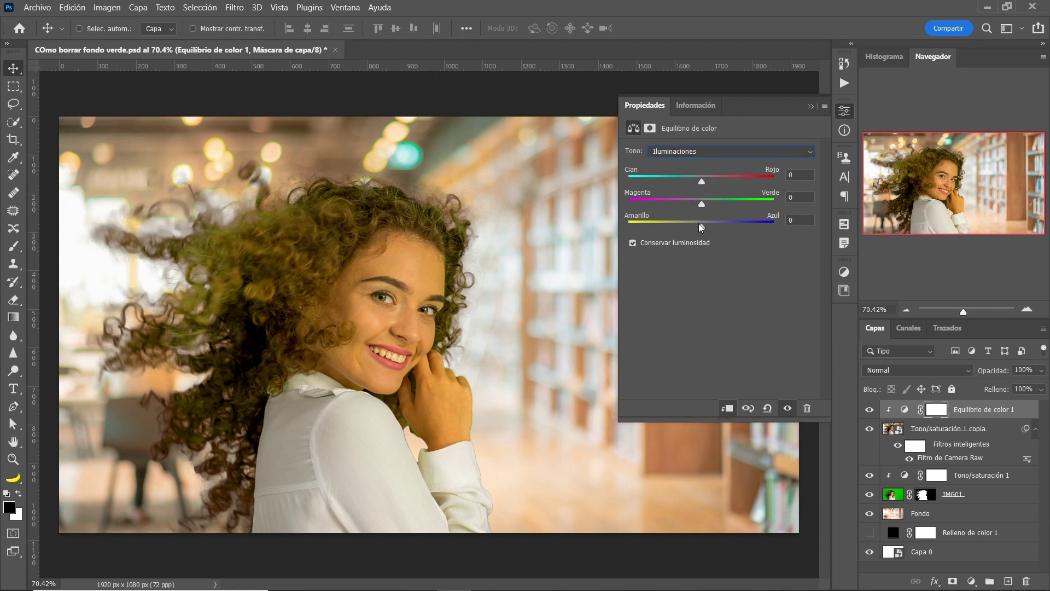
{"action": "left_click_drag", "start_coordinate": [701, 225], "coordinate": [691, 224]}
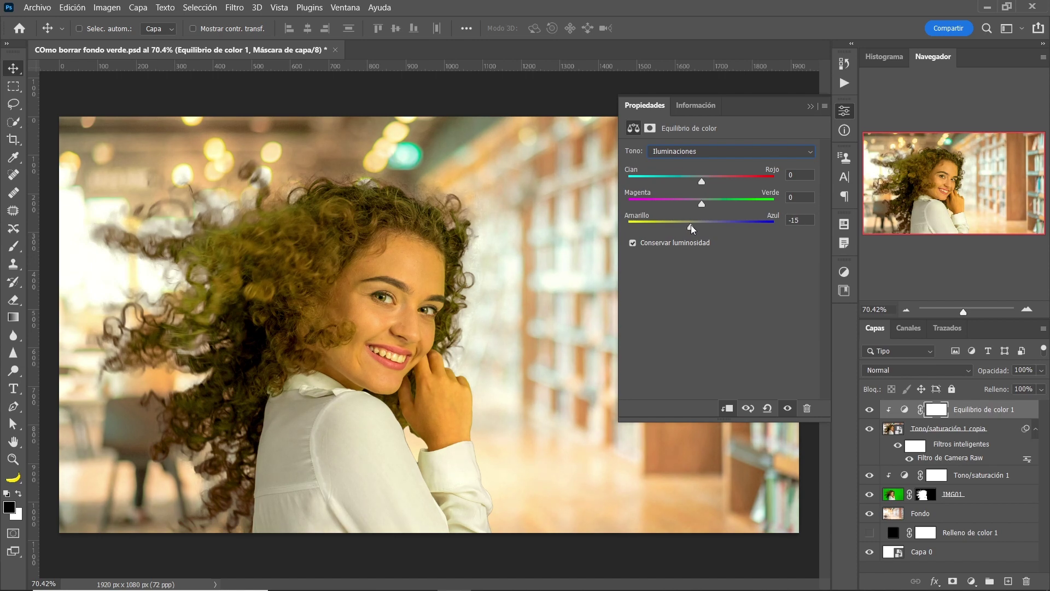
{"action": "left_click_drag", "start_coordinate": [703, 203], "coordinate": [704, 185]}
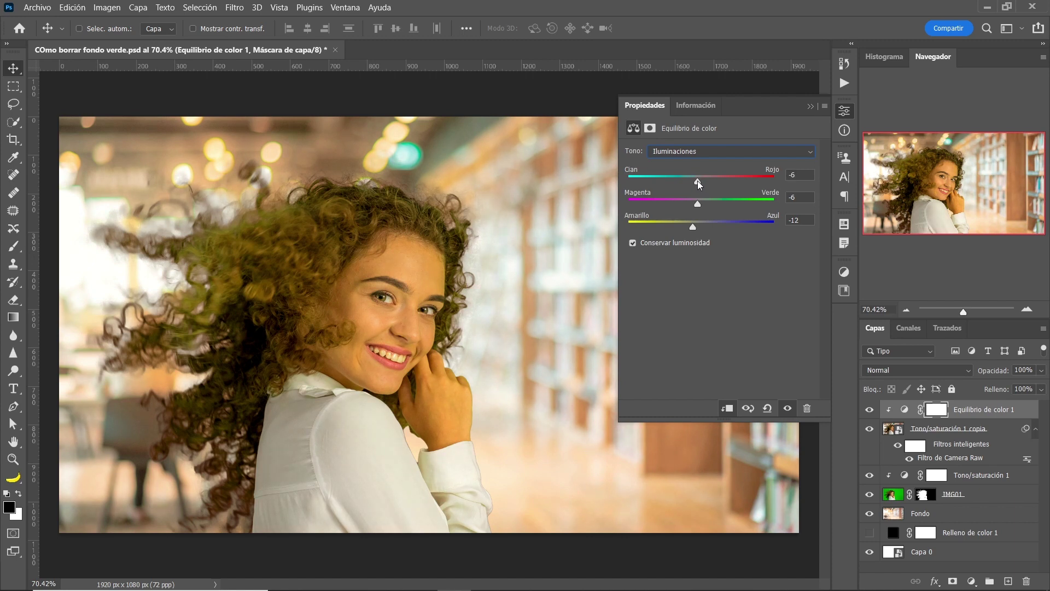
{"action": "left_click", "coordinate": [870, 429]}
{"action": "left_click", "coordinate": [870, 429]}
{"action": "left_click", "coordinate": [812, 107]}
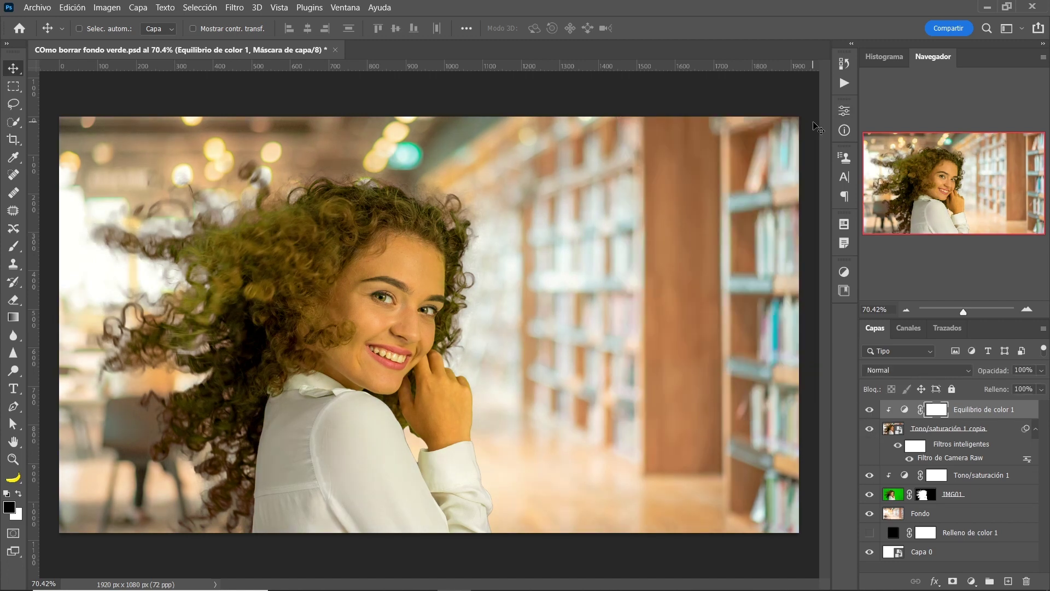